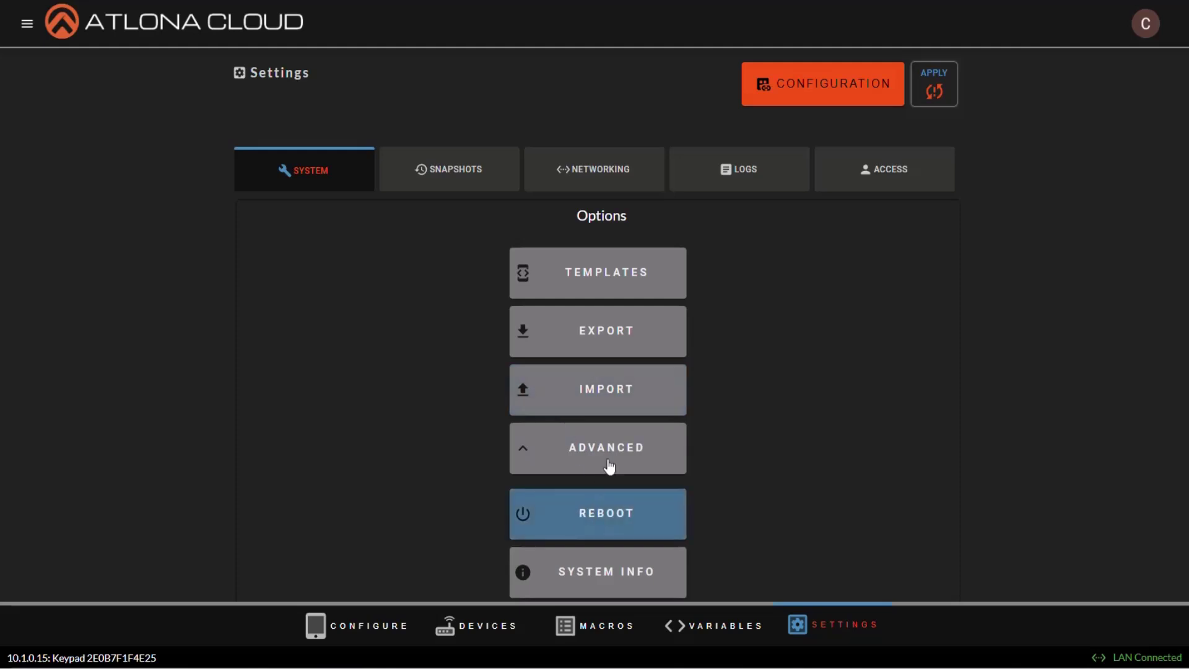
# Open the keypad's API mode configuration from the advanced system options
pyautogui.click(605, 461)
pyautogui.scroll(-3, 608, 470)
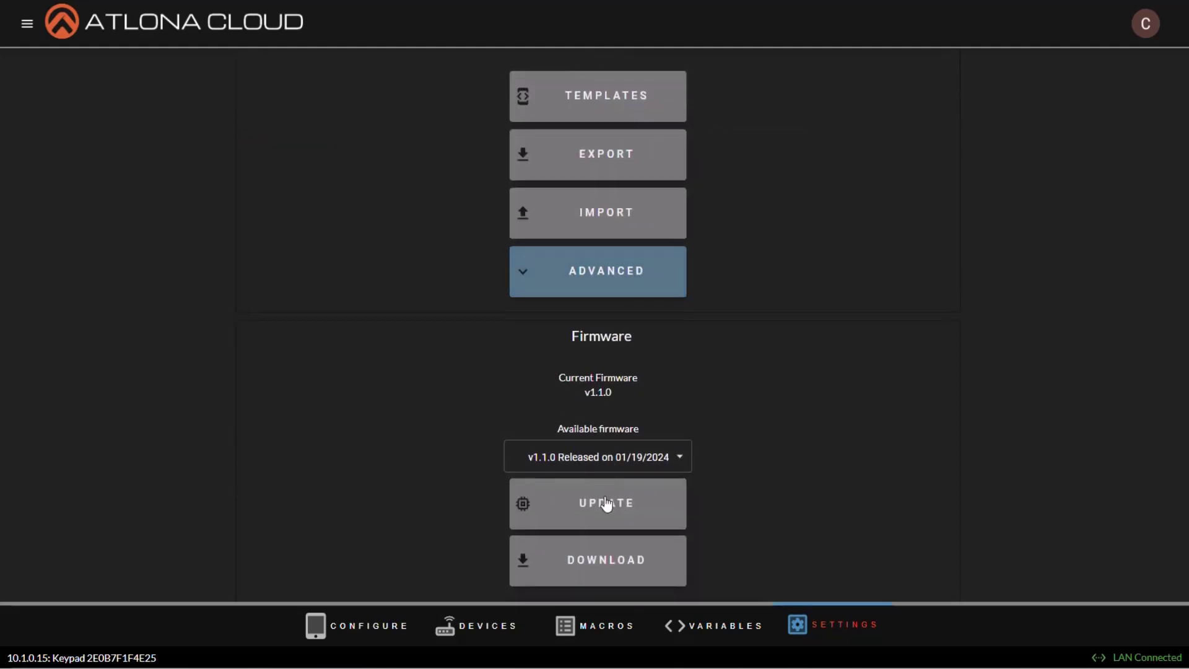
pyautogui.click(594, 285)
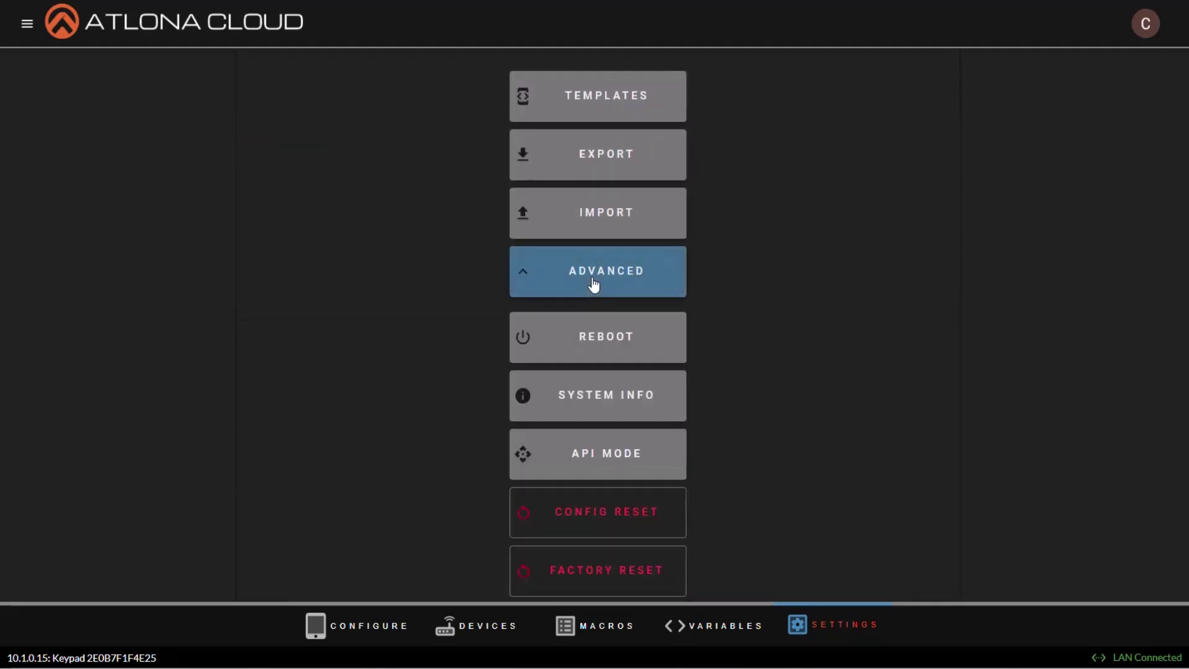
pyautogui.click(604, 446)
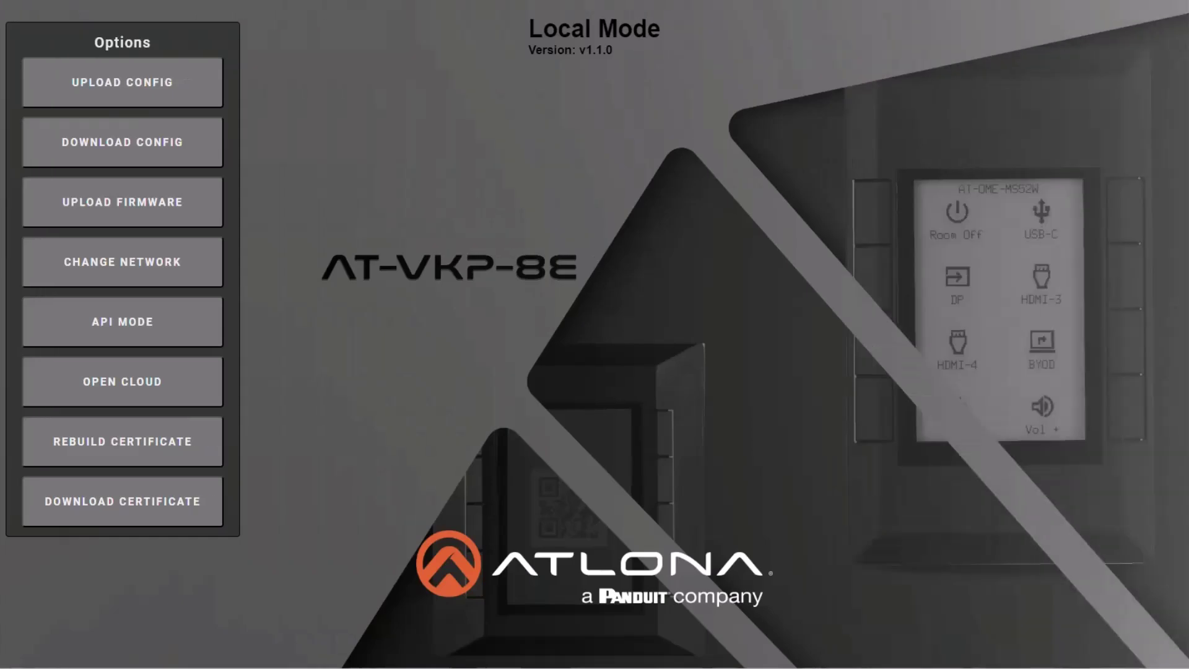
# Enable API mode on the keypad with requesting server IP address 10.1.0.5 and save it
pyautogui.click(198, 319)
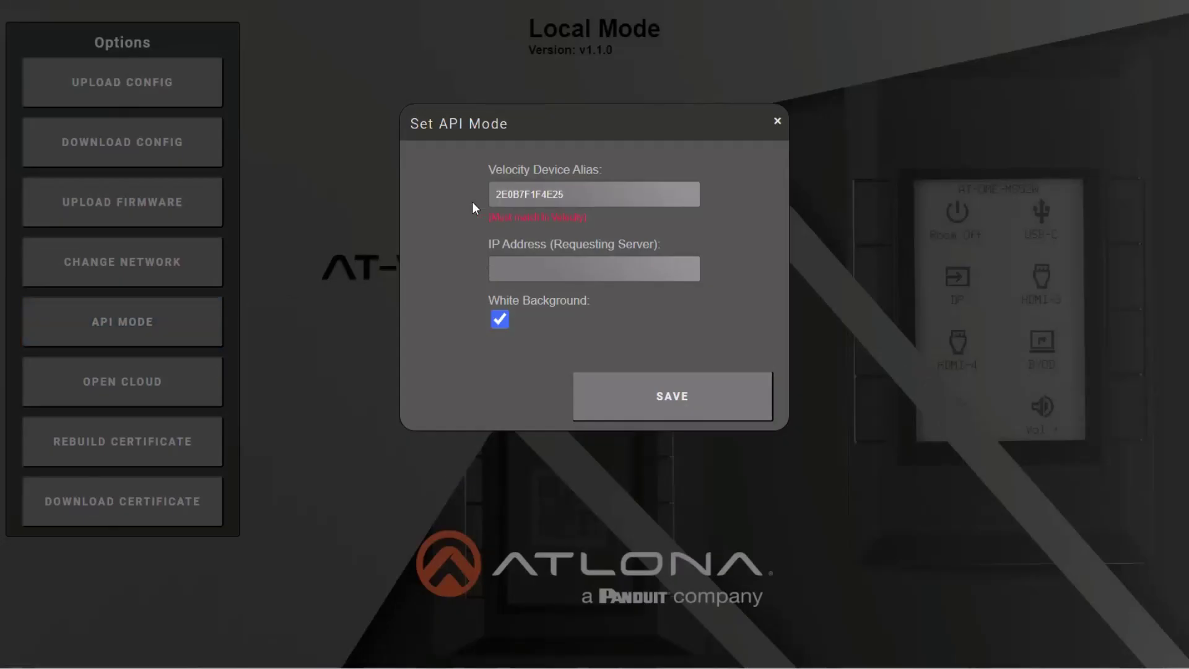
pyautogui.click(531, 268)
pyautogui.write('10.1.0.5')
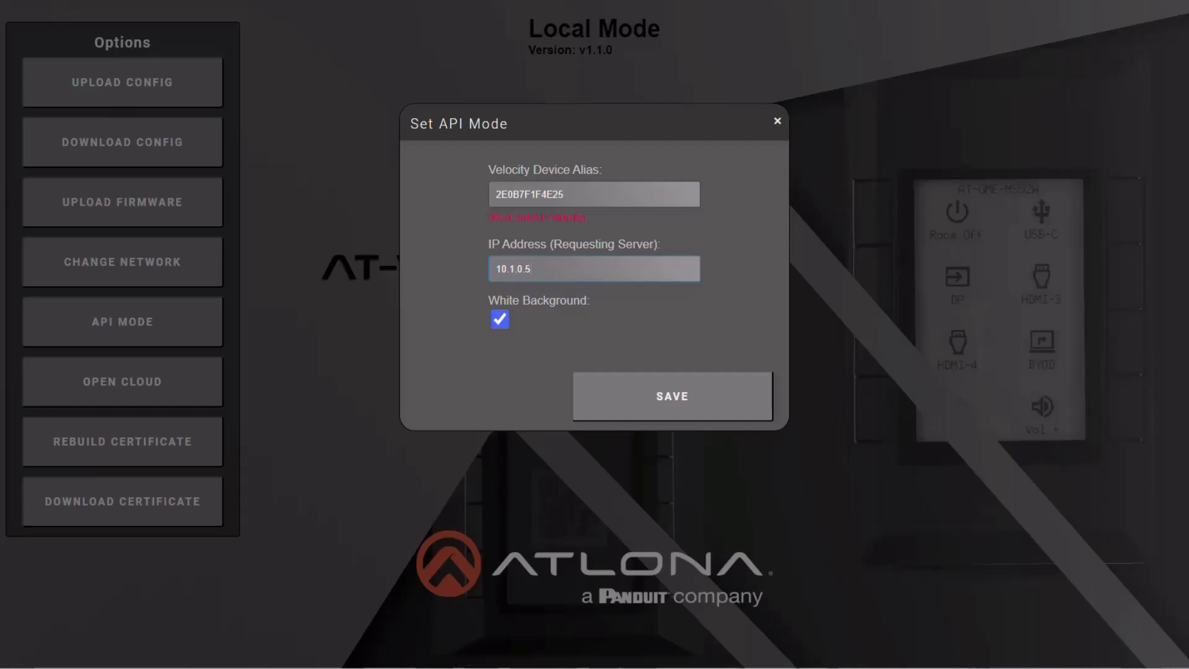
pyautogui.click(649, 412)
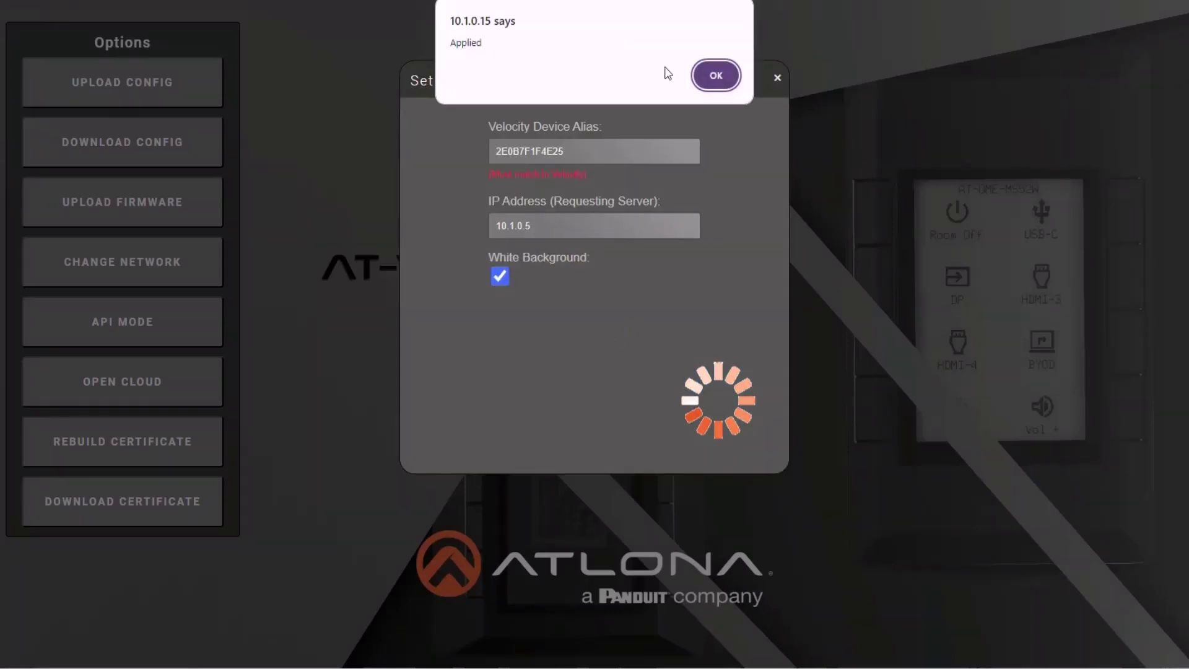
pyautogui.click(715, 76)
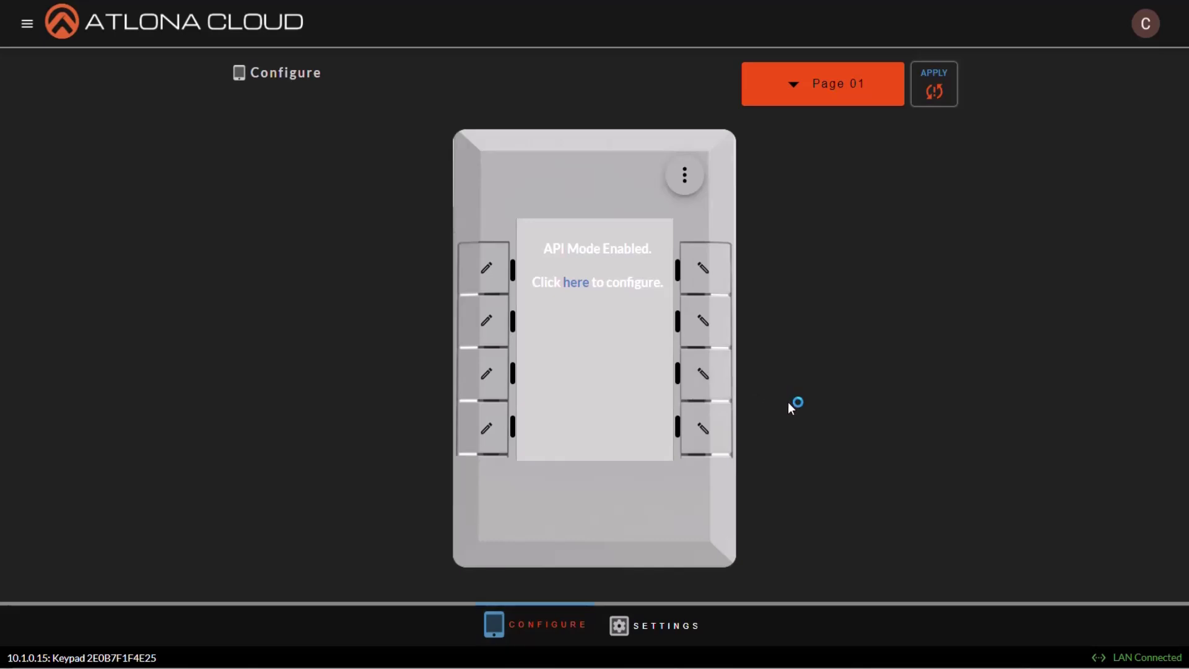
# Review the keypad's settings page in Atlona Cloud
pyautogui.click(673, 631)
pyautogui.scroll(-6, 816, 488)
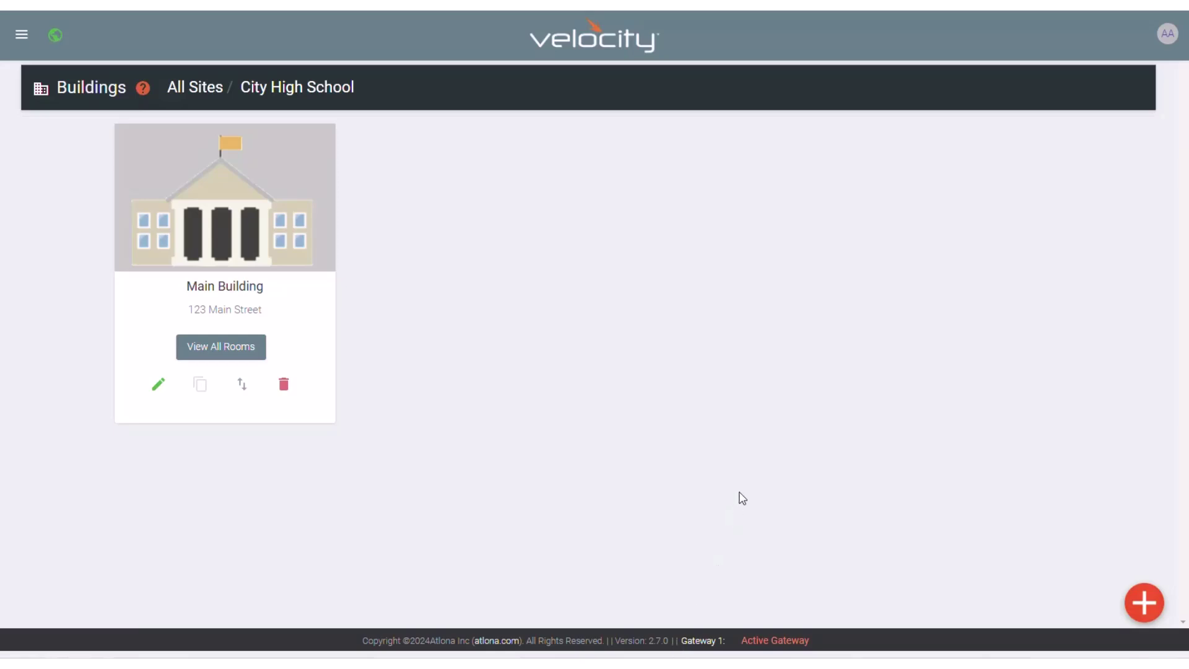
# Switch to Velocity, open Room 101 in City High School's Building 1 for modification, and browse the Atlona control devices available to add
pyautogui.click(162, 386)
pyautogui.click(162, 449)
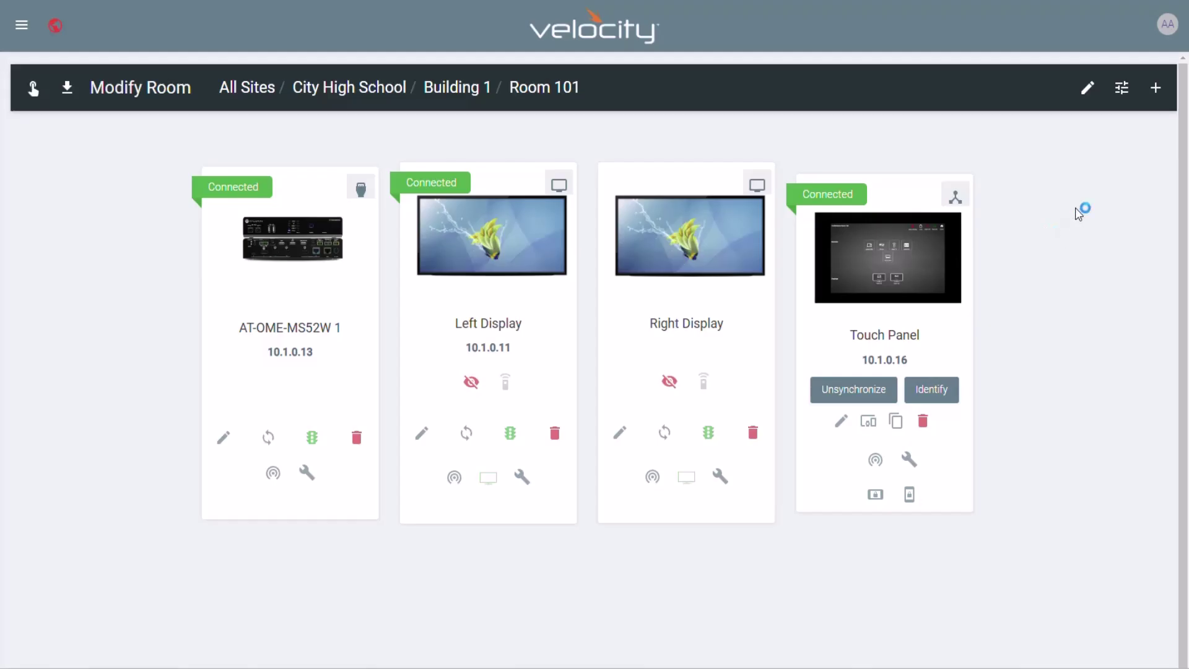
pyautogui.click(1156, 88)
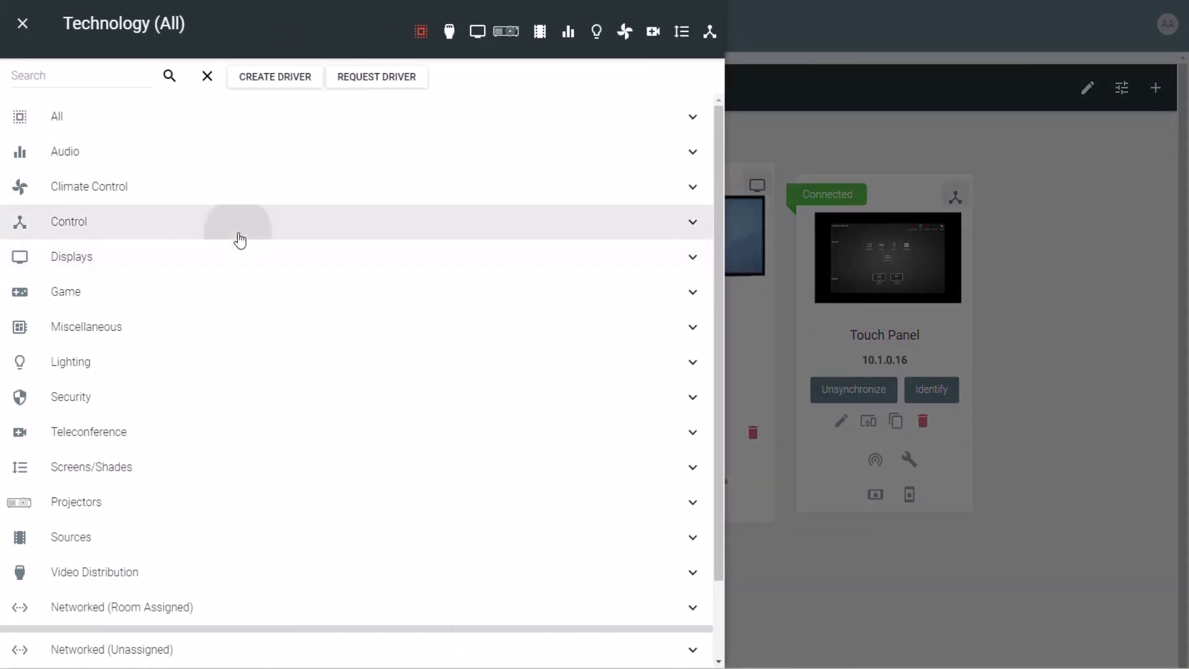
pyautogui.click(240, 239)
pyautogui.click(229, 300)
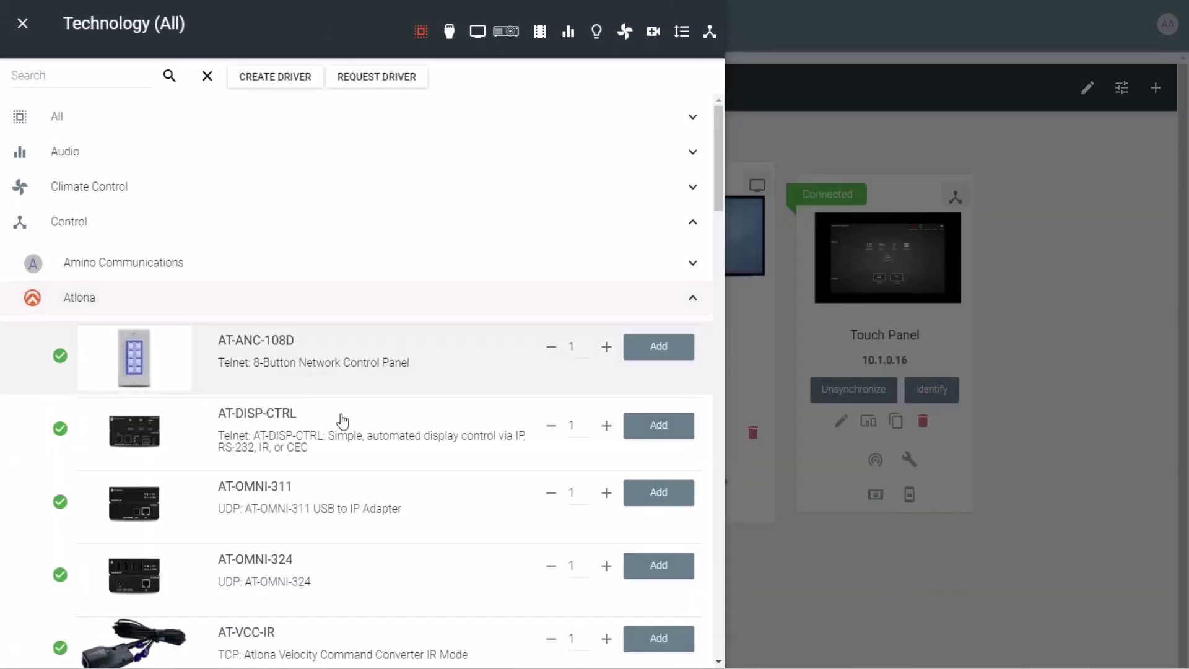
pyautogui.scroll(-3, 322, 409)
pyautogui.scroll(-4, 340, 420)
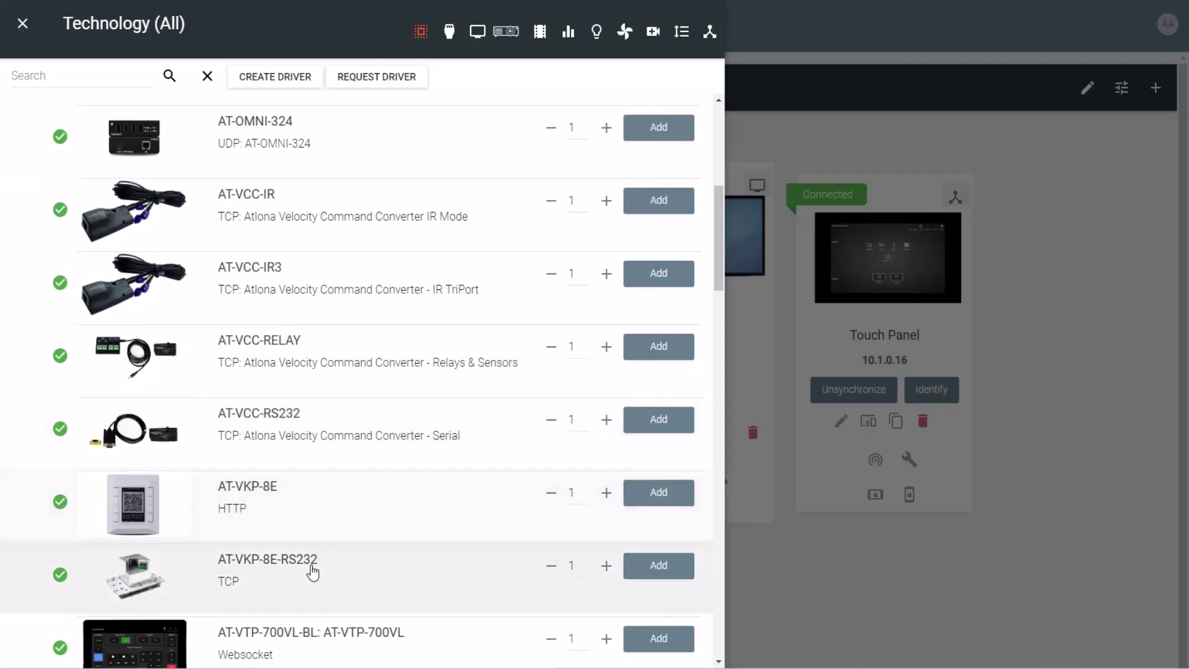
# Search the technology library for VKP and add one AT-VKP-8E HTTP keypad to Room 101
pyautogui.click(75, 77)
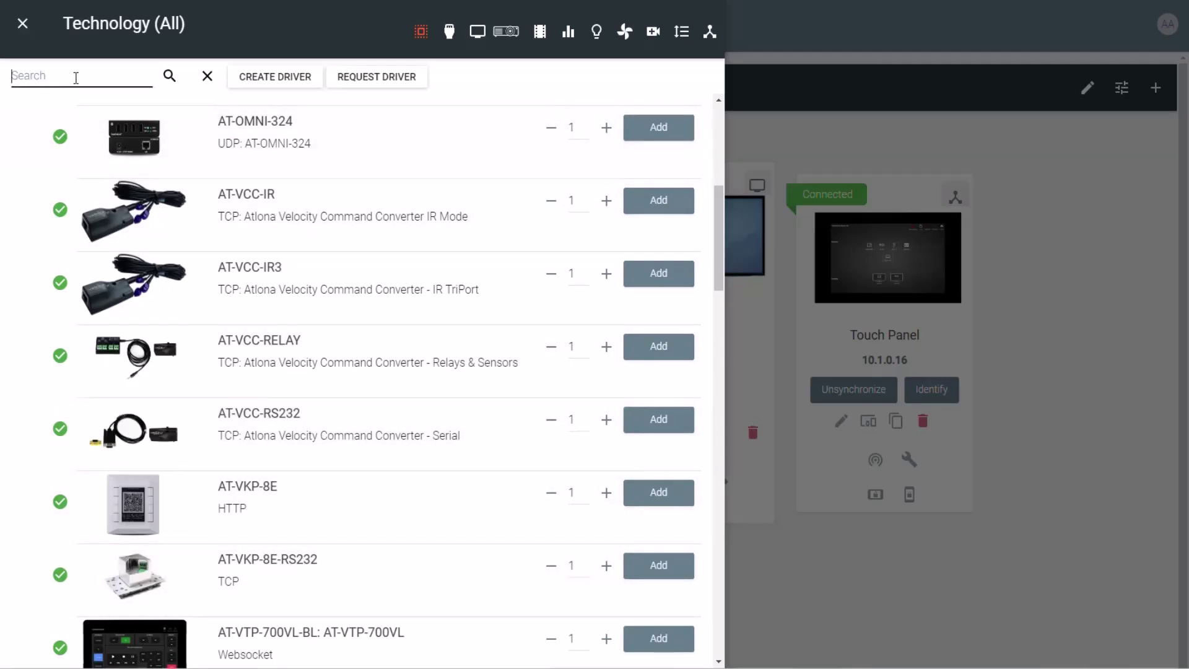
pyautogui.write('VKP')
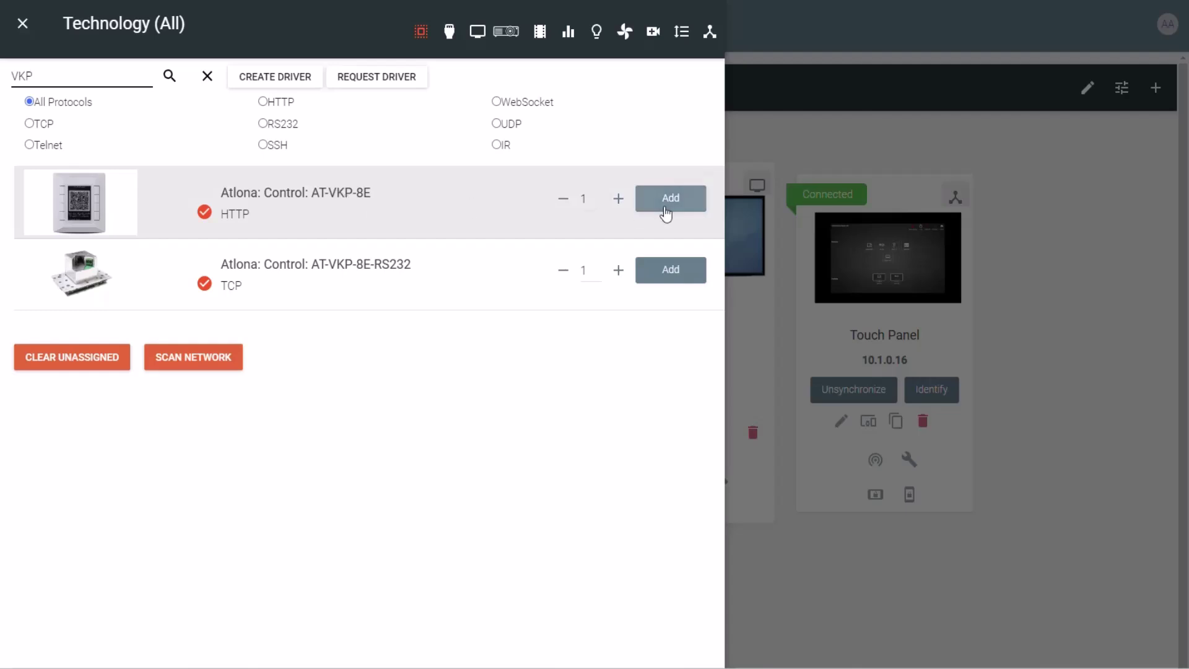
pyautogui.click(666, 213)
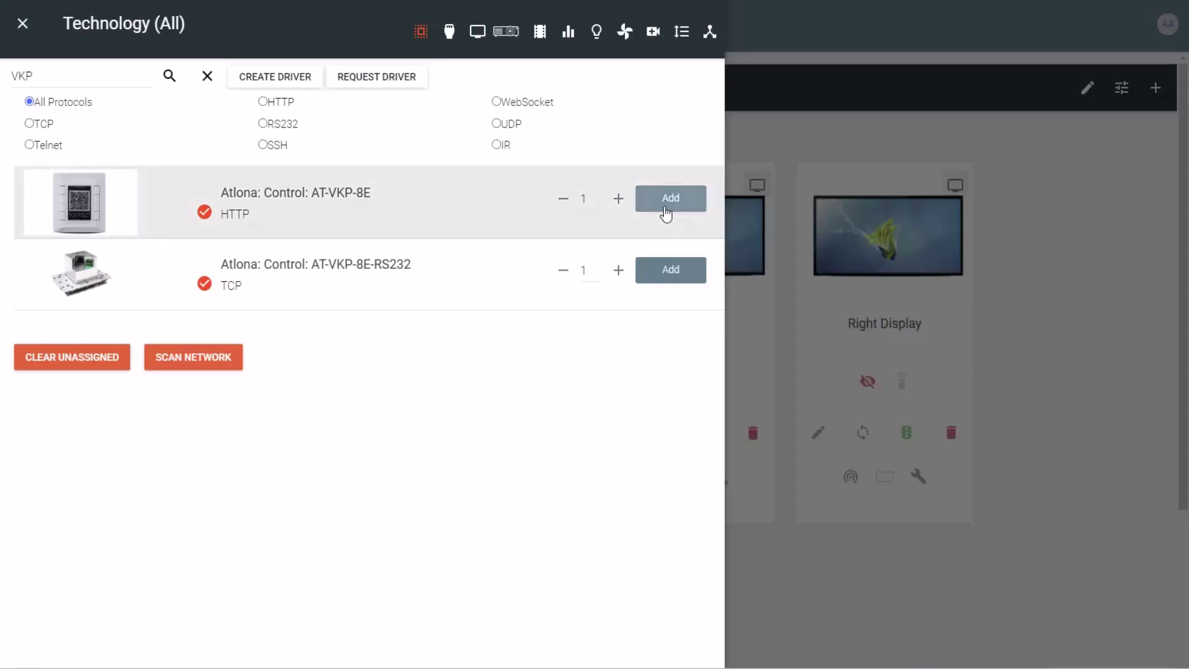
pyautogui.click(992, 257)
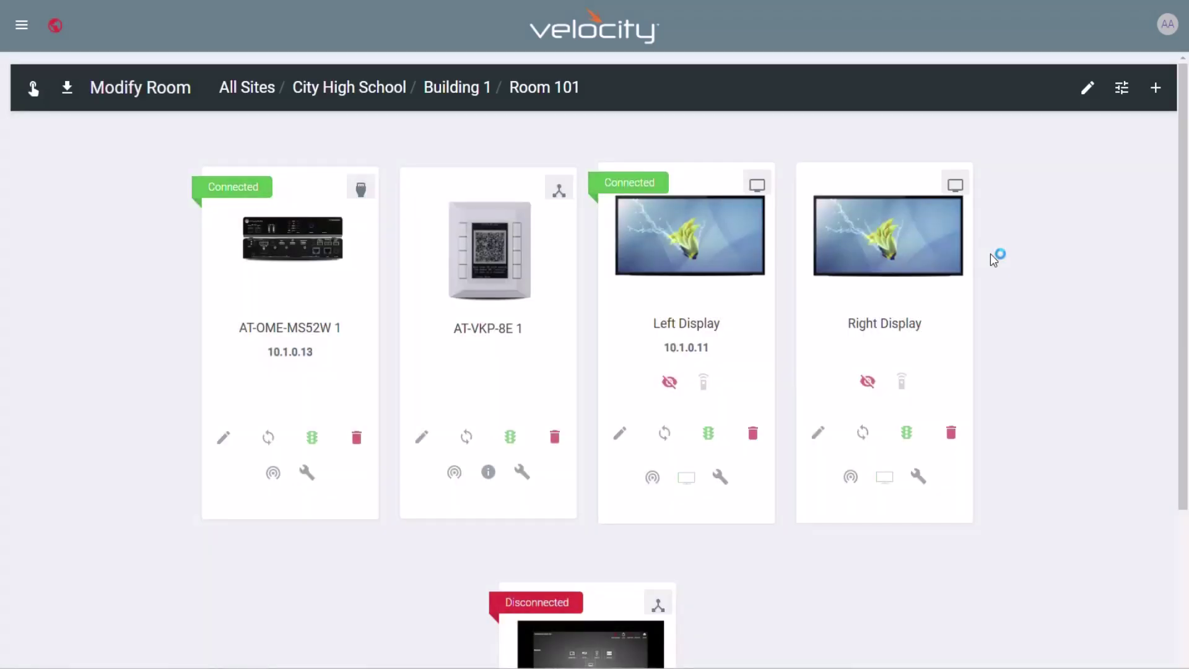
# Set the AT-VKP-8E's IP address to 10.1.0.15 and save its equipment configuration
pyautogui.click(423, 437)
pyautogui.click(135, 444)
pyautogui.write('10.1.0.15')
pyautogui.click(919, 24)
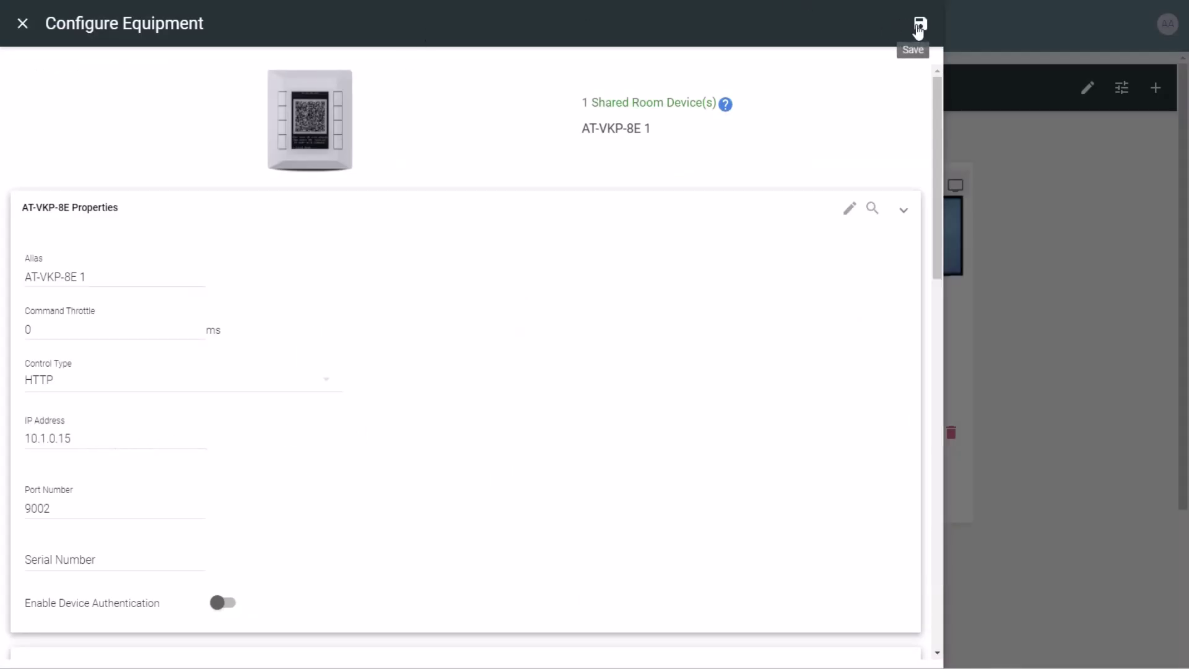
pyautogui.click(24, 24)
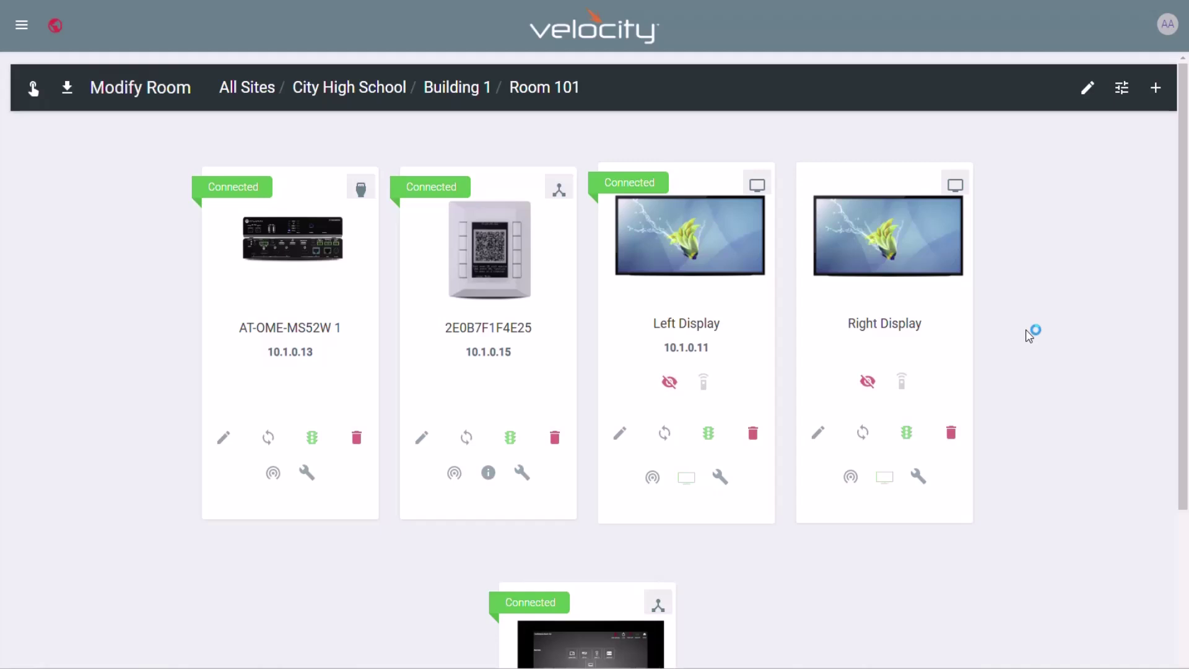
# In the keypad's Macro Builder, label the Left 1 button "Room Off" and assign it the Power icon
pyautogui.click(423, 440)
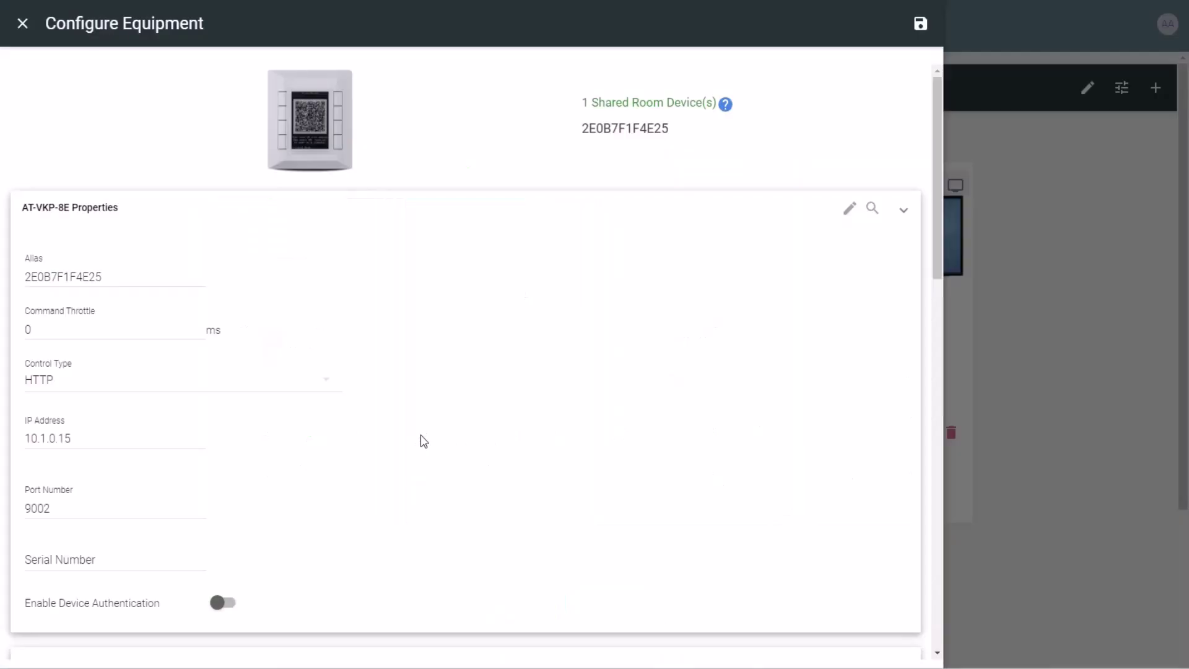
pyautogui.scroll(-5, 503, 443)
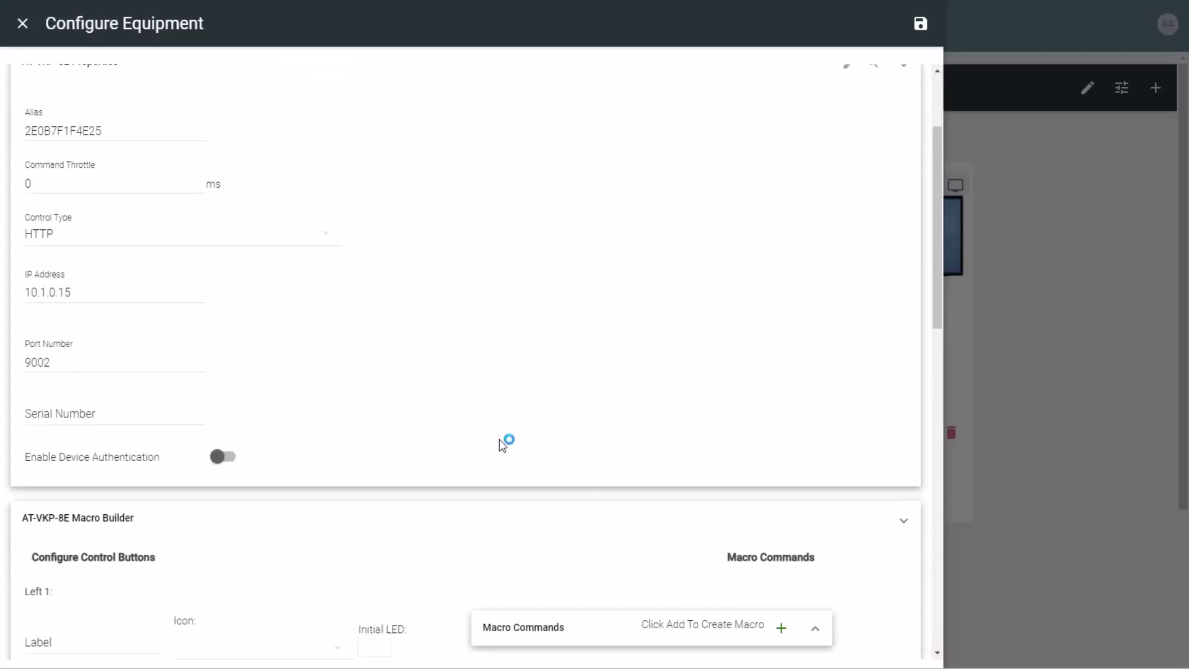
pyautogui.scroll(-4, 503, 444)
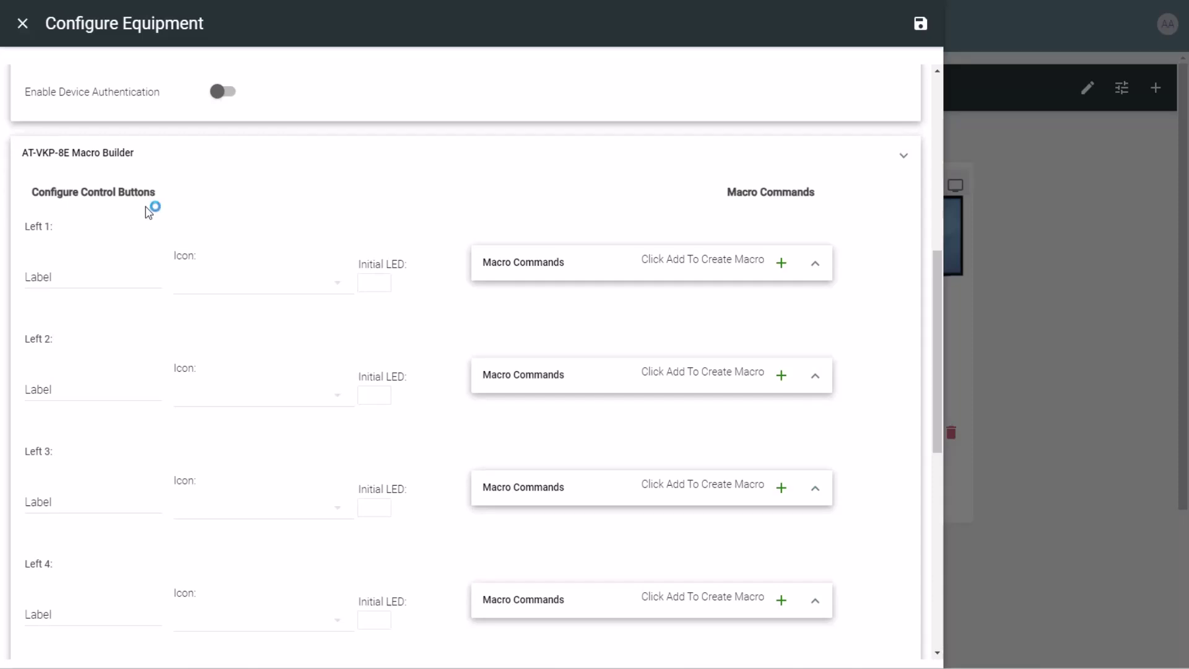
pyautogui.click(112, 276)
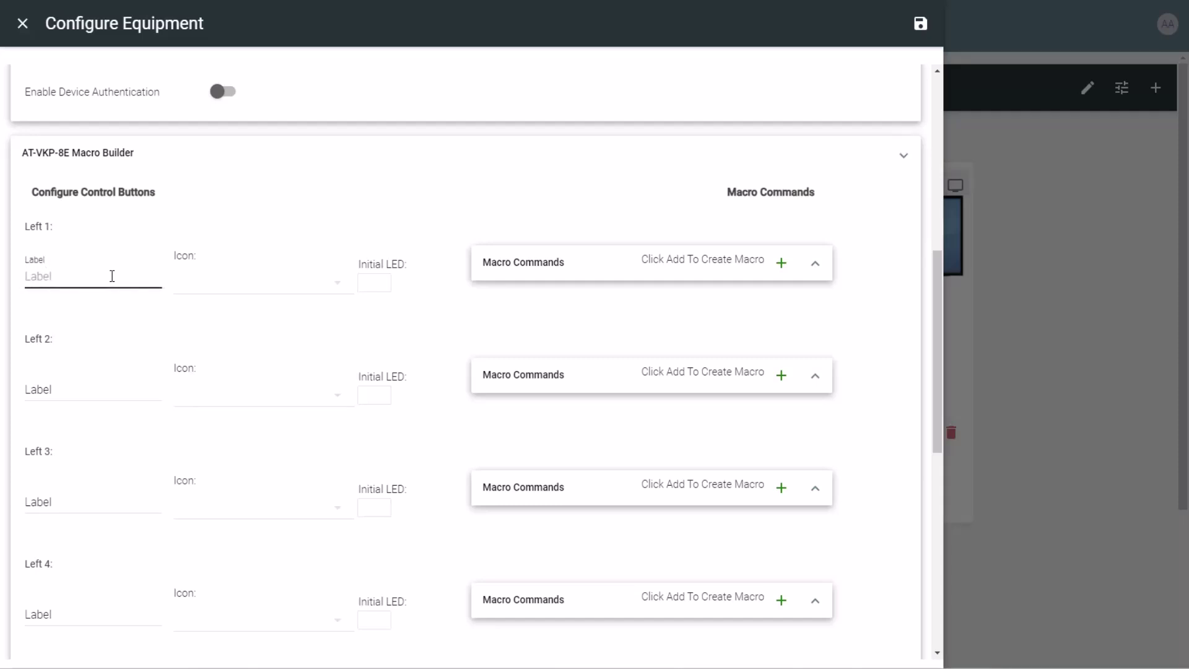
pyautogui.write('Room Off')
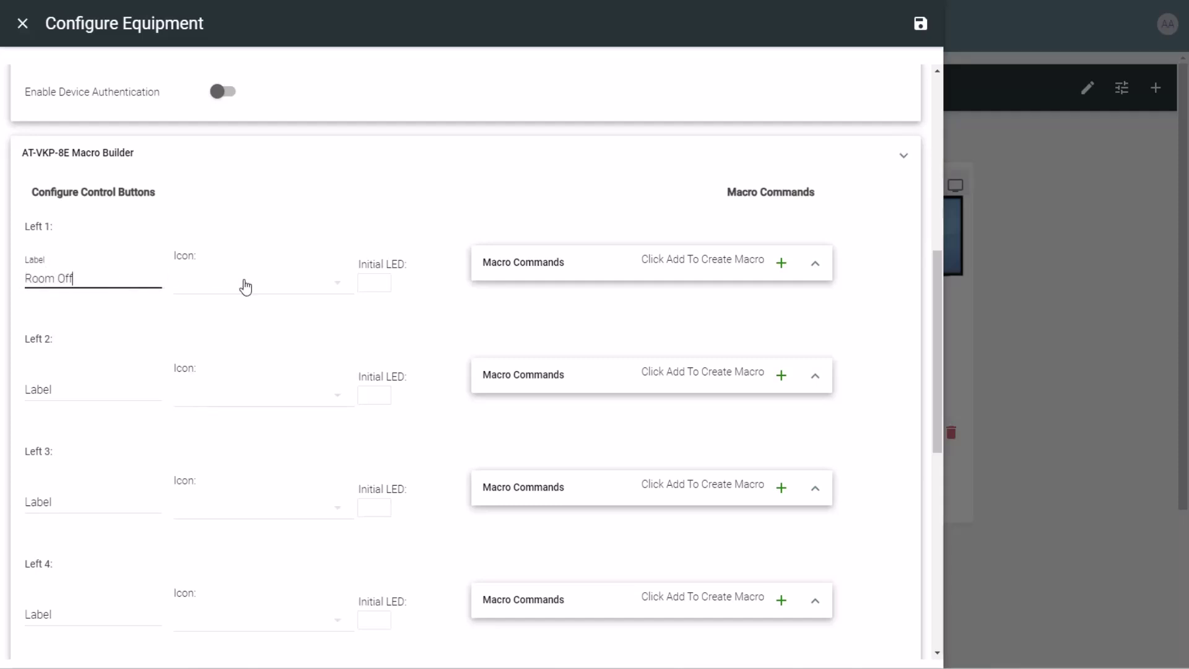
pyautogui.click(245, 286)
pyautogui.scroll(8, 245, 286)
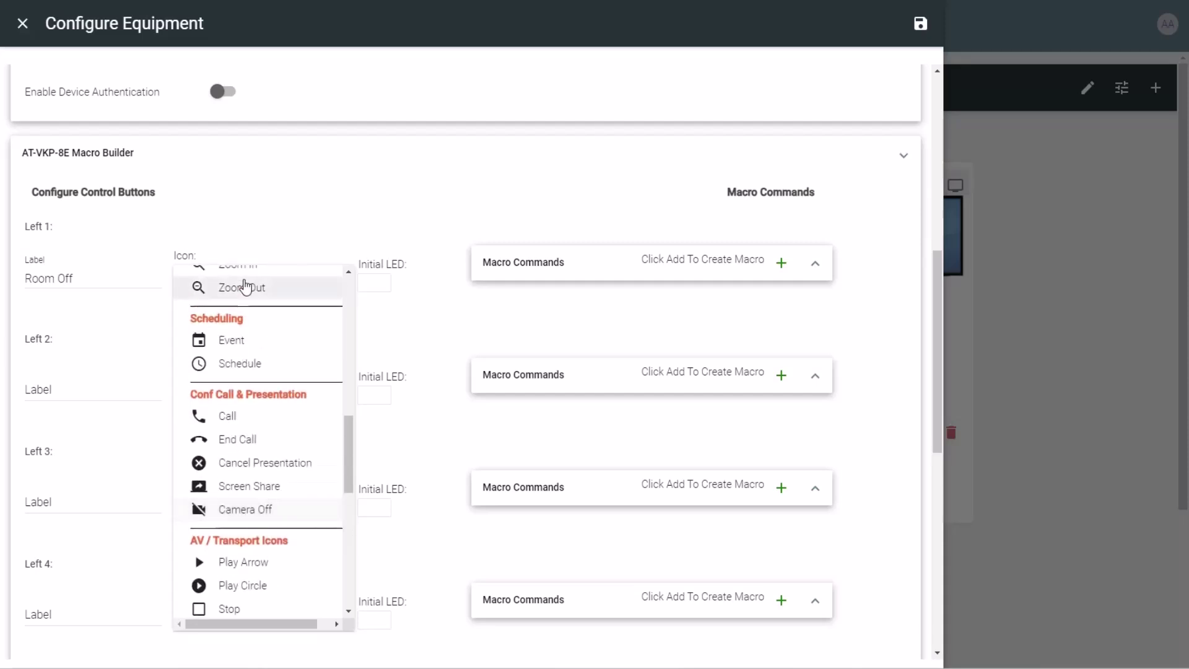
pyautogui.scroll(10, 245, 286)
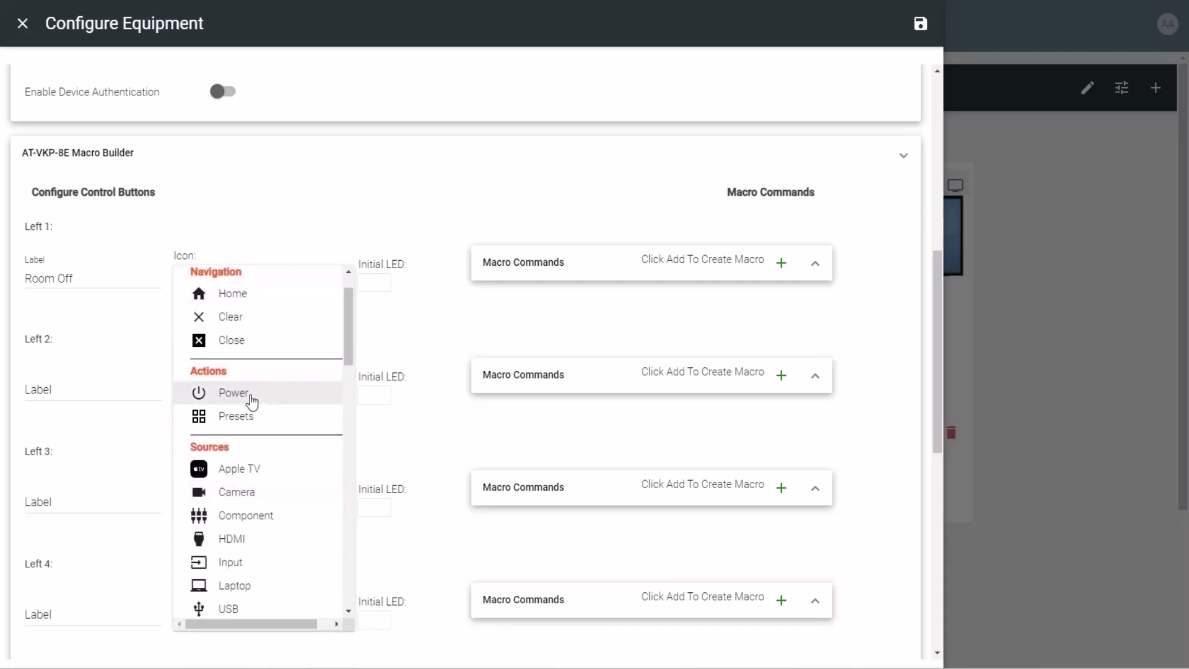
pyautogui.click(250, 396)
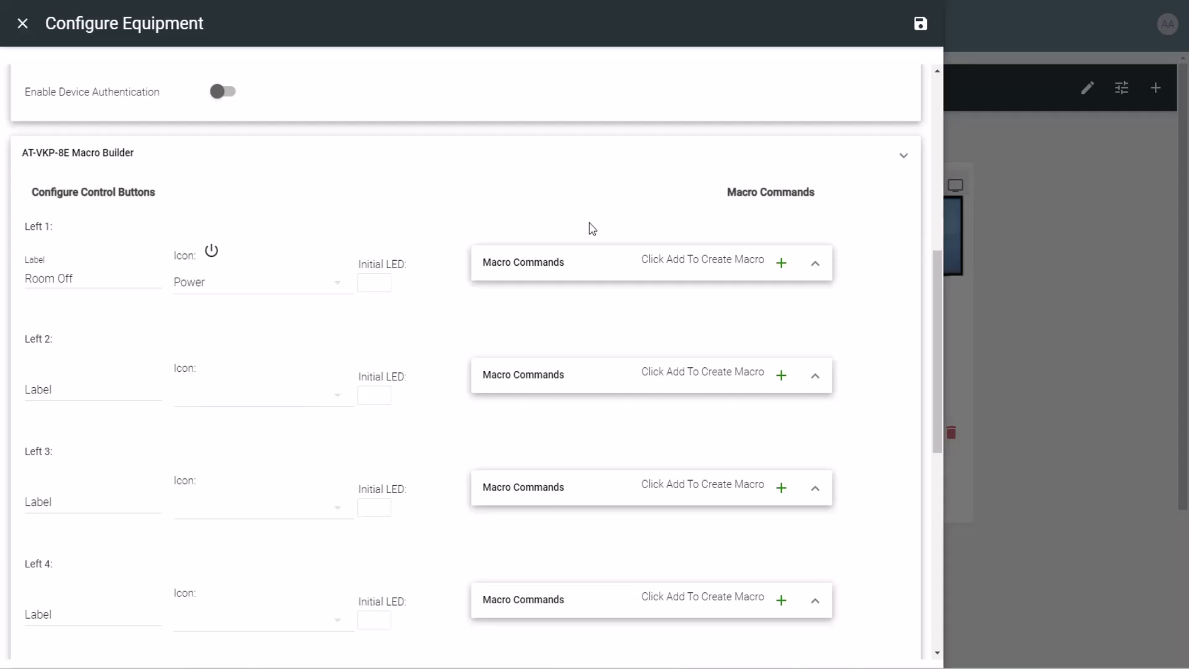
# Give the Left 1 button a Logic Actions RUN MACRO command that runs RoomOff, and save the configuration
pyautogui.click(780, 264)
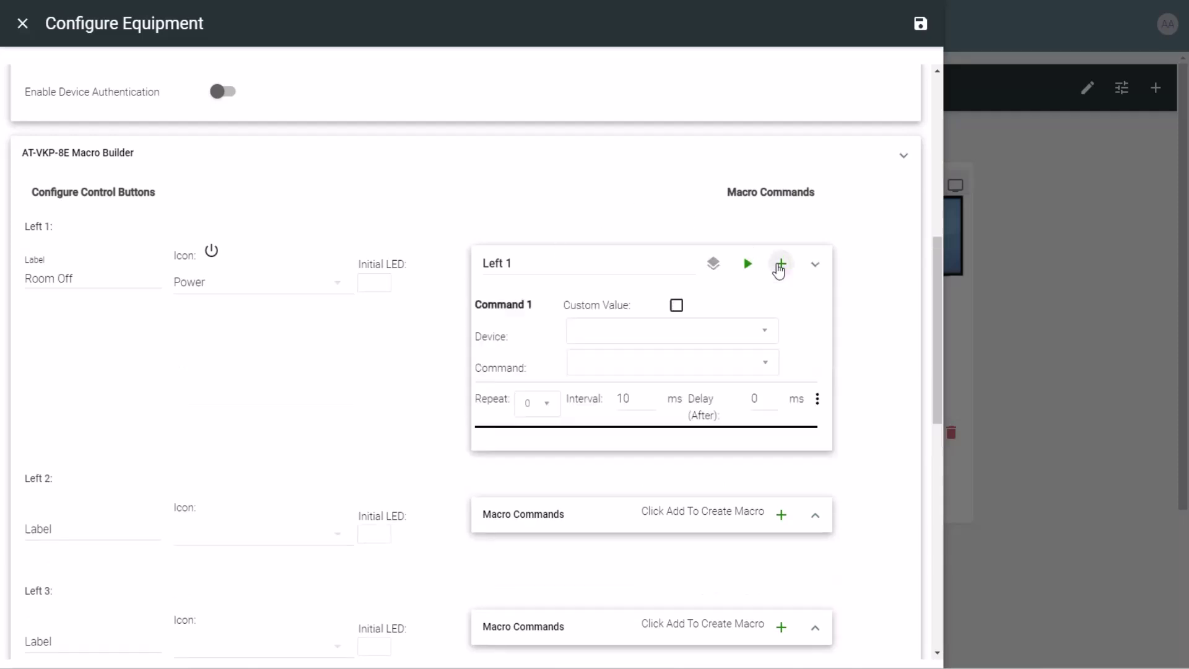
pyautogui.click(748, 338)
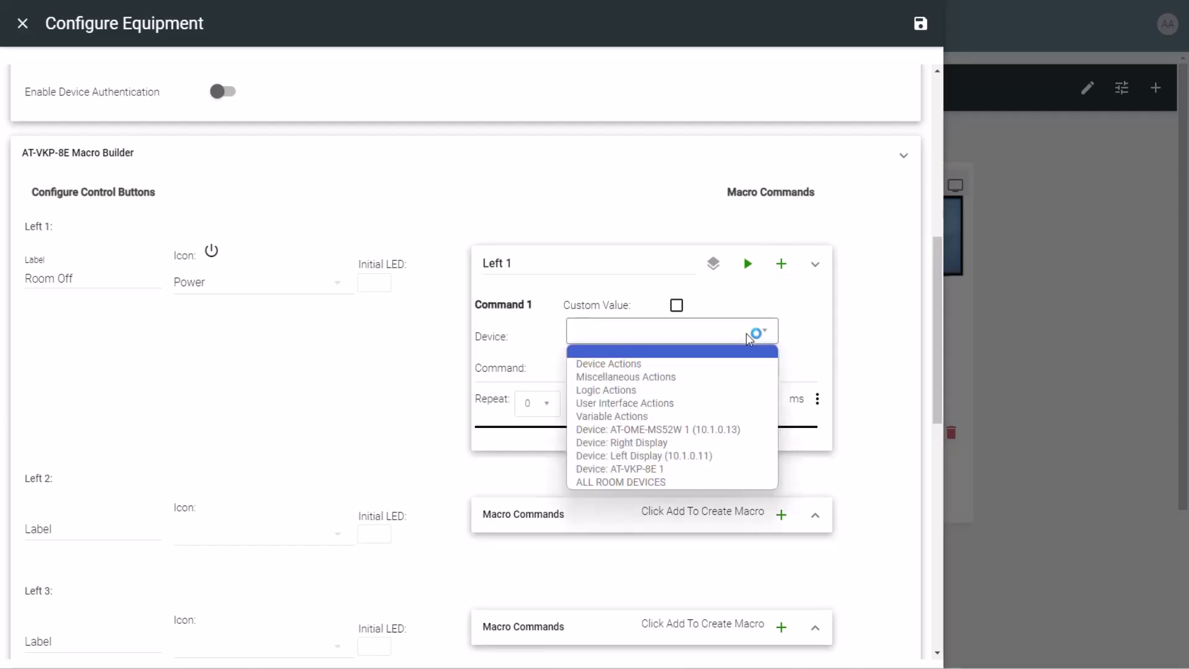
pyautogui.click(731, 391)
pyautogui.click(732, 366)
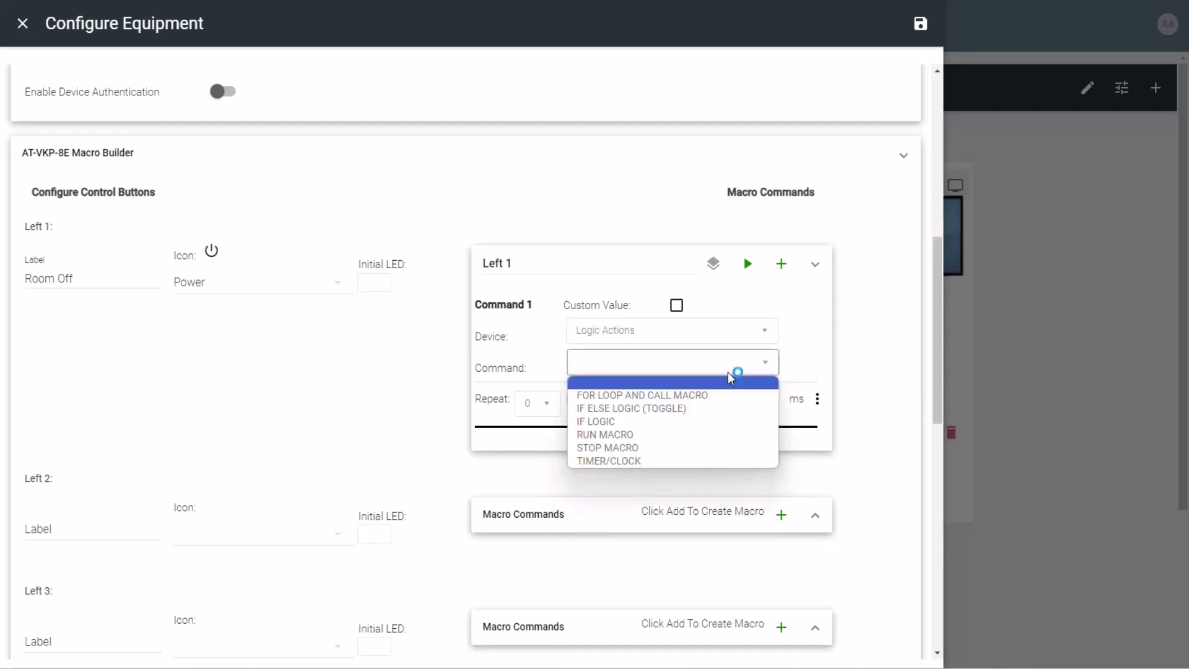
pyautogui.click(703, 435)
pyautogui.click(686, 397)
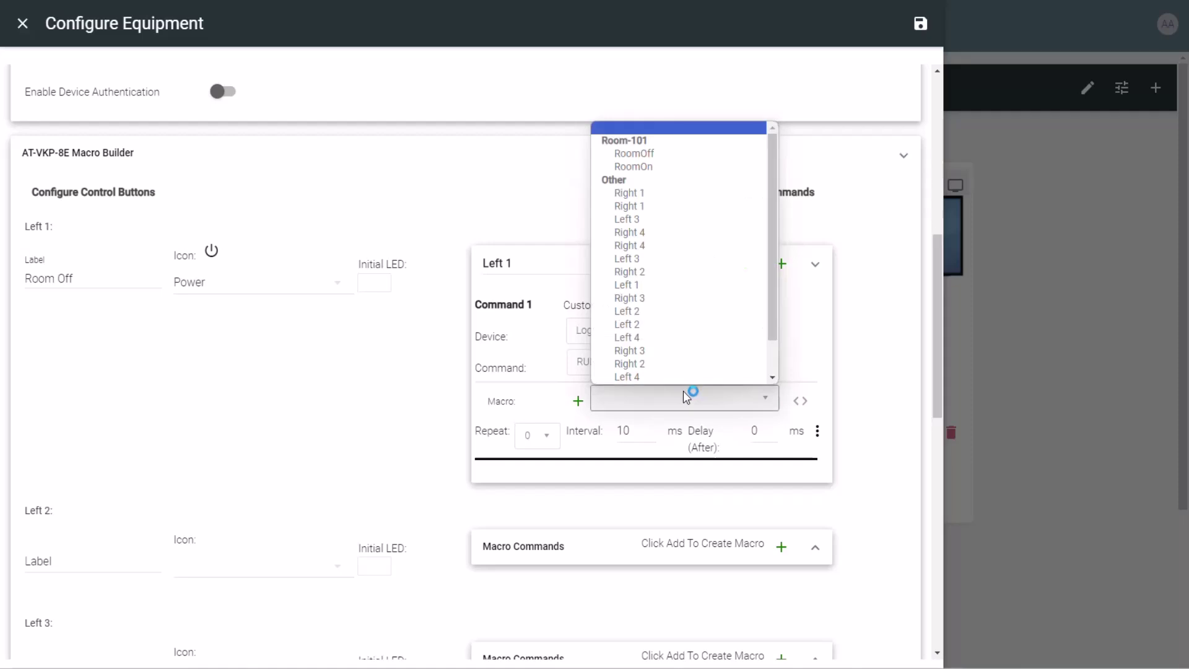
pyautogui.click(675, 156)
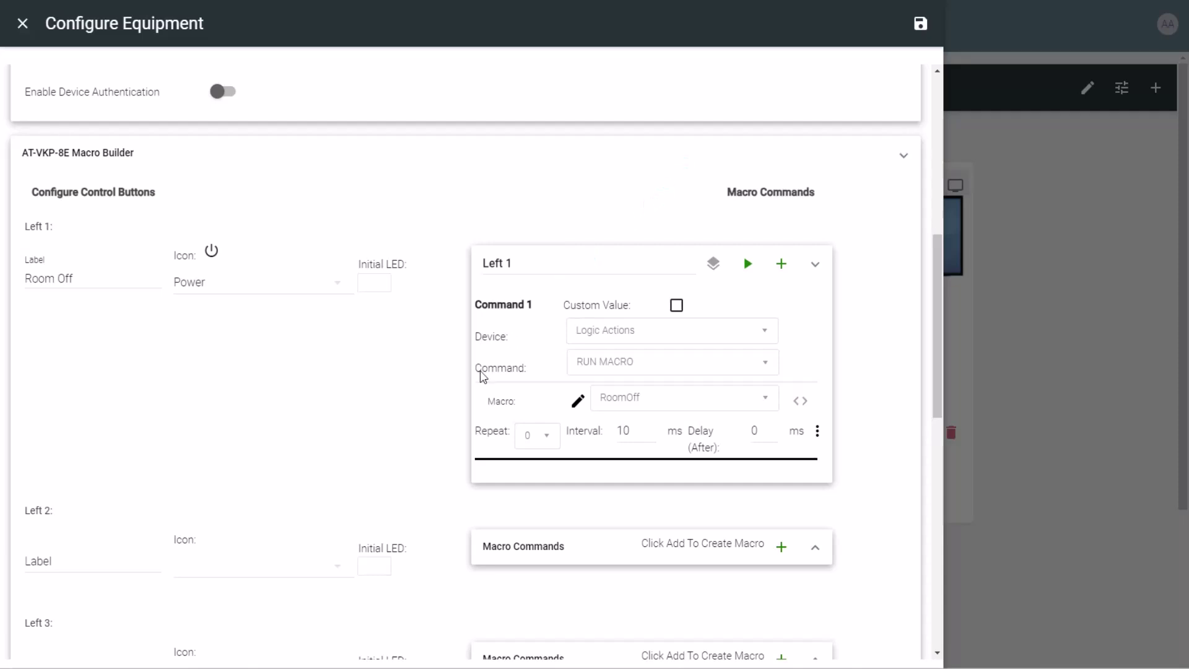
pyautogui.scroll(-3, 462, 398)
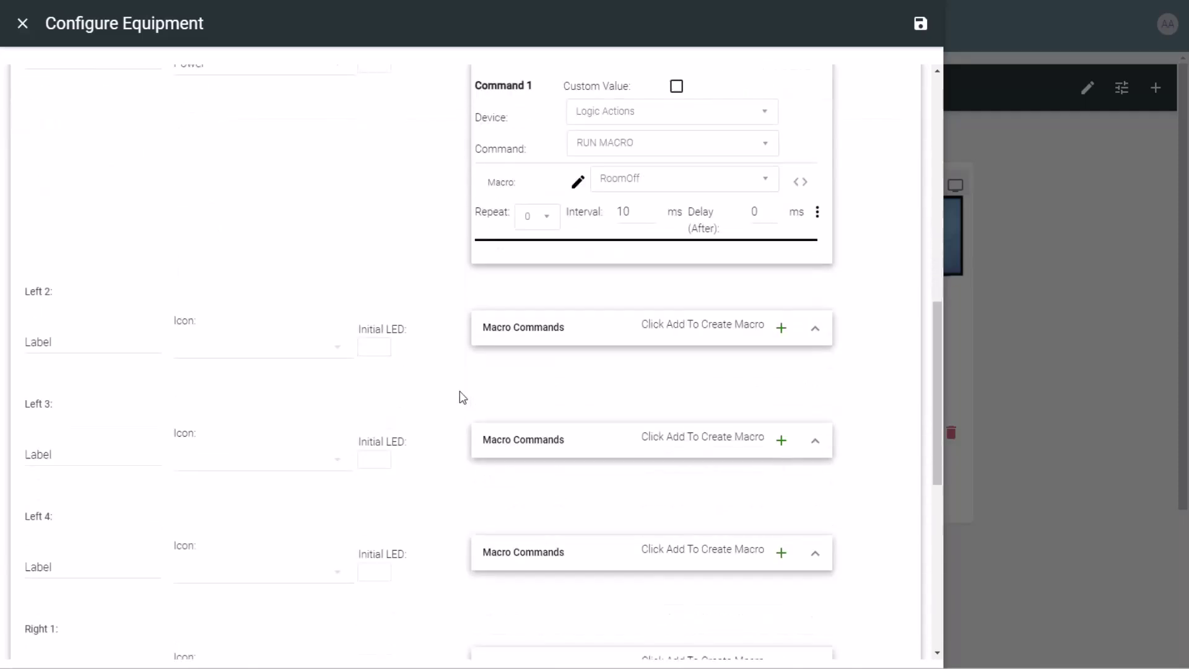
pyautogui.click(921, 25)
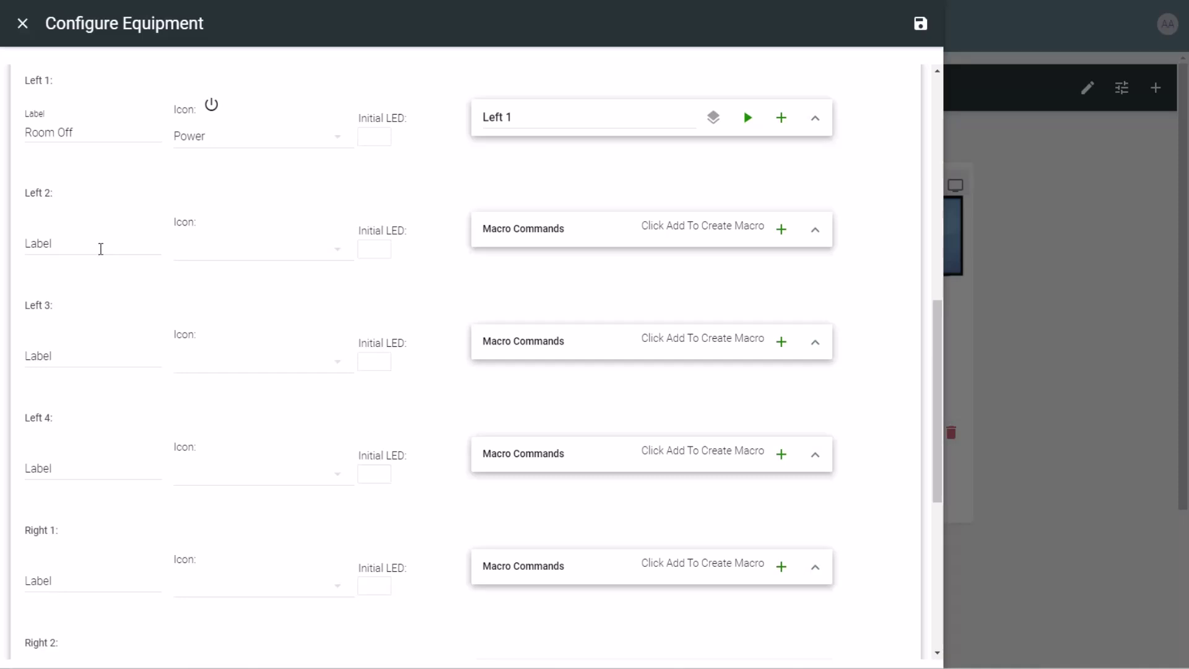
# Label the Left 2 button "DisplayPort" and assign it the Input icon
pyautogui.click(101, 249)
pyautogui.write('DisplayPort')
pyautogui.click(319, 260)
pyautogui.scroll(9, 309, 324)
pyautogui.click(300, 386)
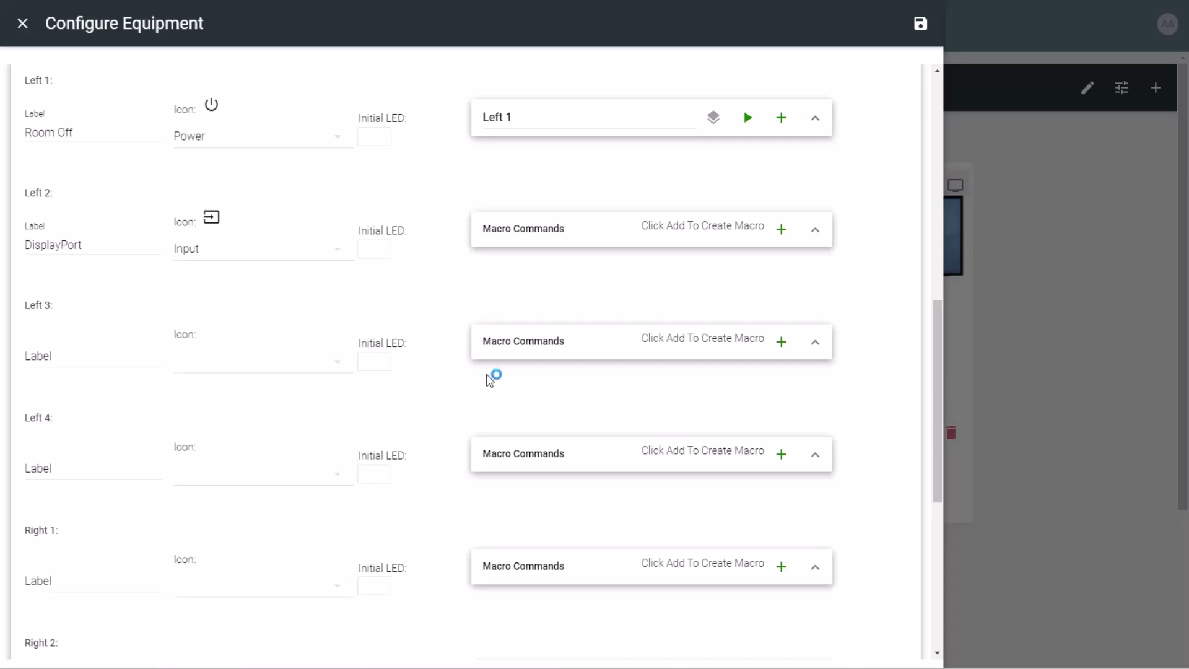
# Create a Left 2 macro command that sends Input Switch To Output with input DP to device AT-OME-MS52W 1
pyautogui.click(779, 232)
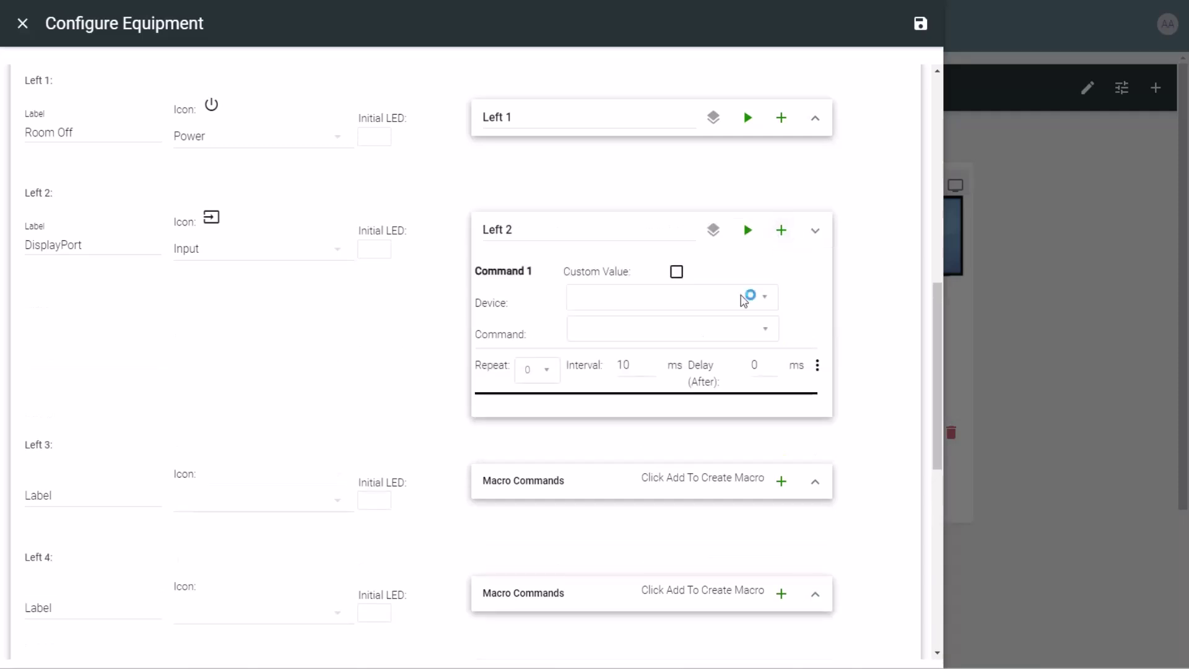
pyautogui.click(746, 303)
pyautogui.click(715, 397)
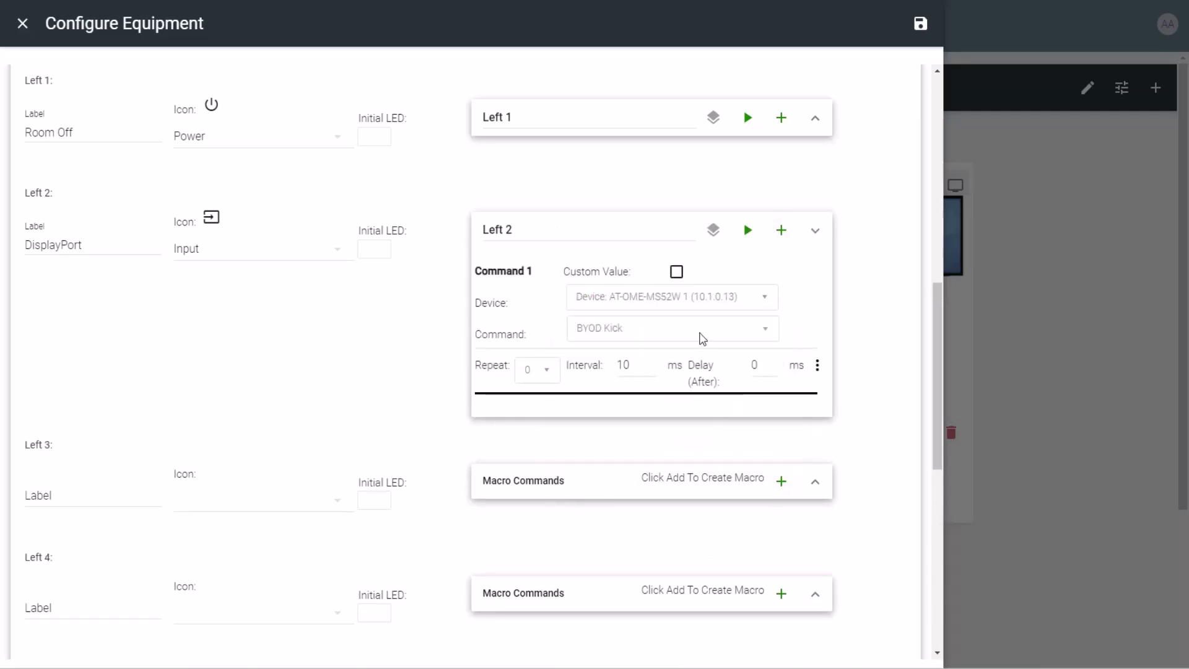
pyautogui.click(699, 331)
pyautogui.click(685, 401)
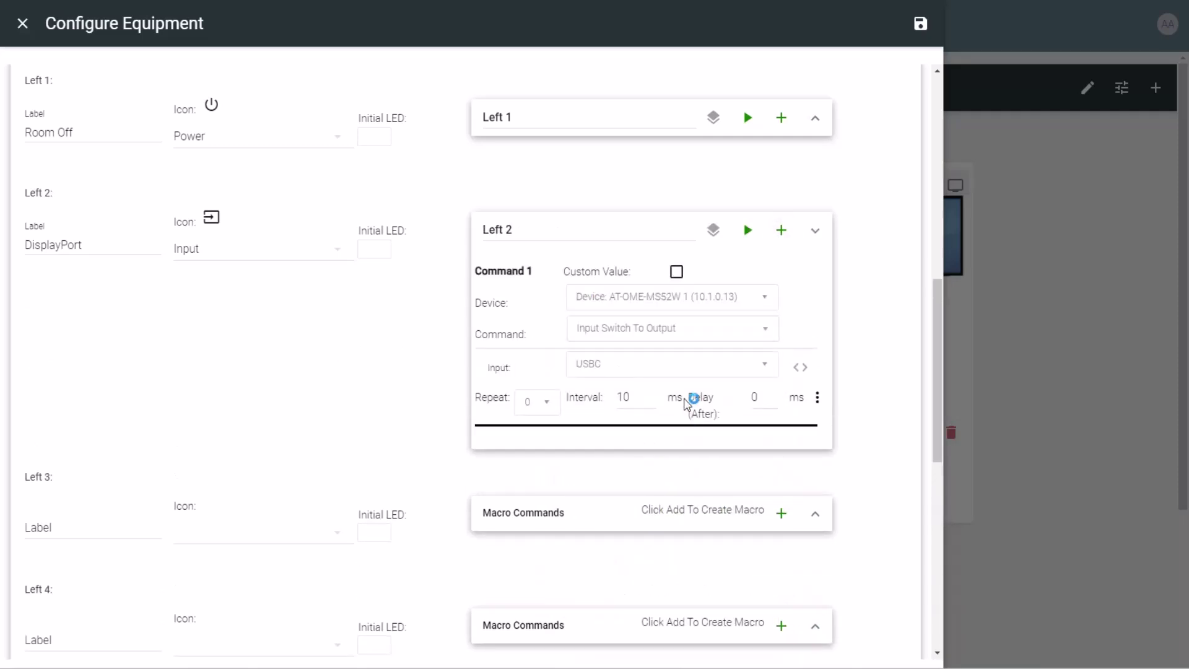
pyautogui.click(669, 373)
pyautogui.click(659, 411)
# Add a second command to the Left 2 macro using Logic Actions, RUN MACRO, with the RoomOn macro, and collapse the macro
pyautogui.click(781, 230)
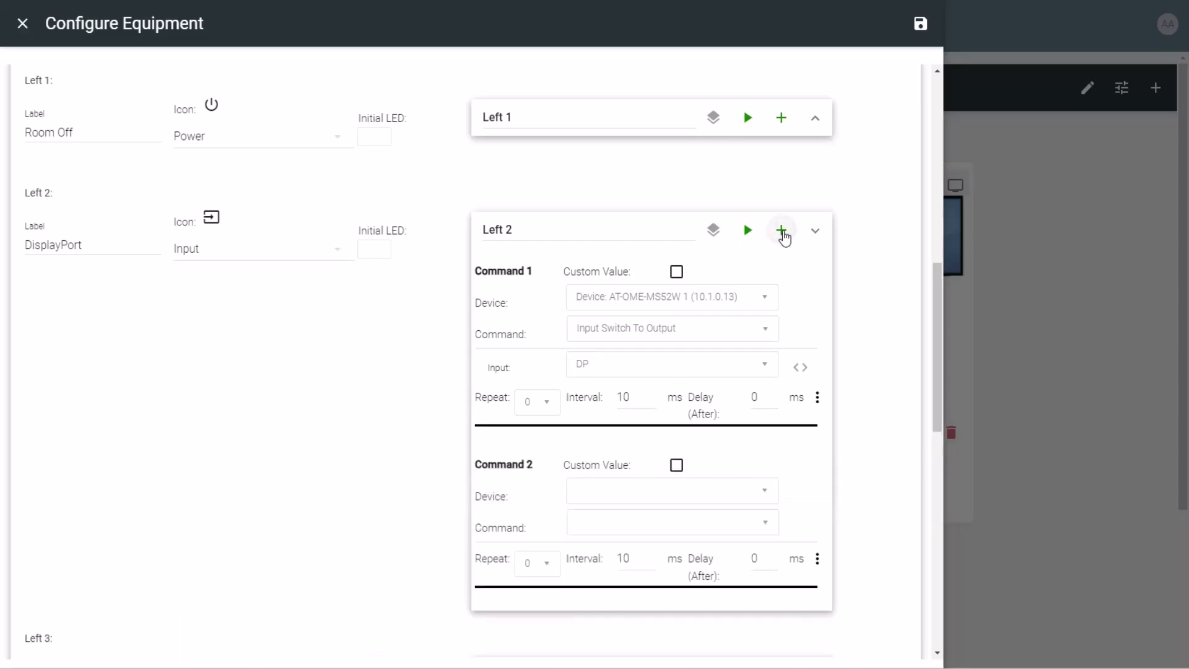
pyautogui.click(724, 493)
pyautogui.click(716, 550)
pyautogui.click(690, 526)
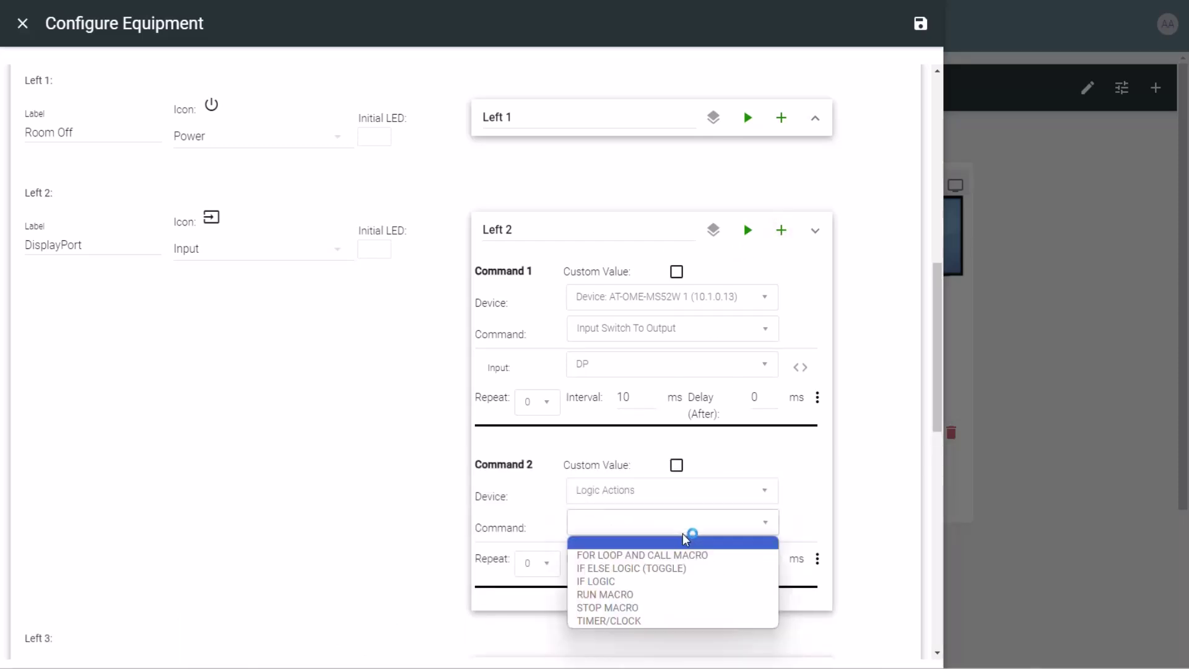
pyautogui.click(672, 594)
pyautogui.click(666, 561)
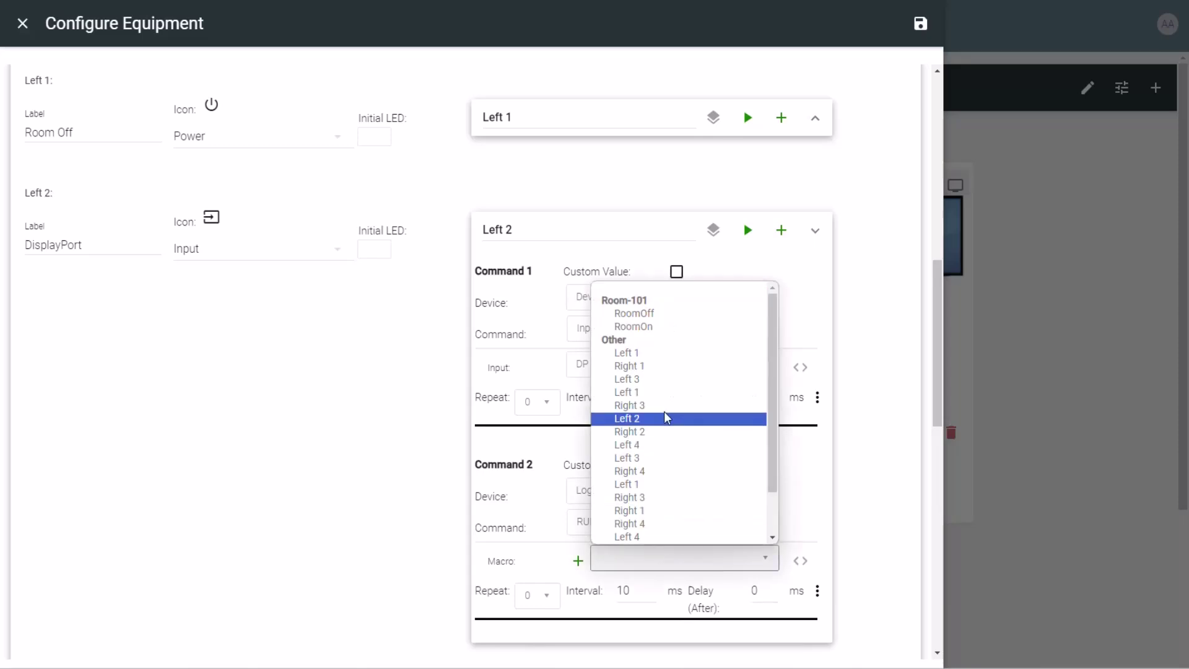
pyautogui.click(664, 328)
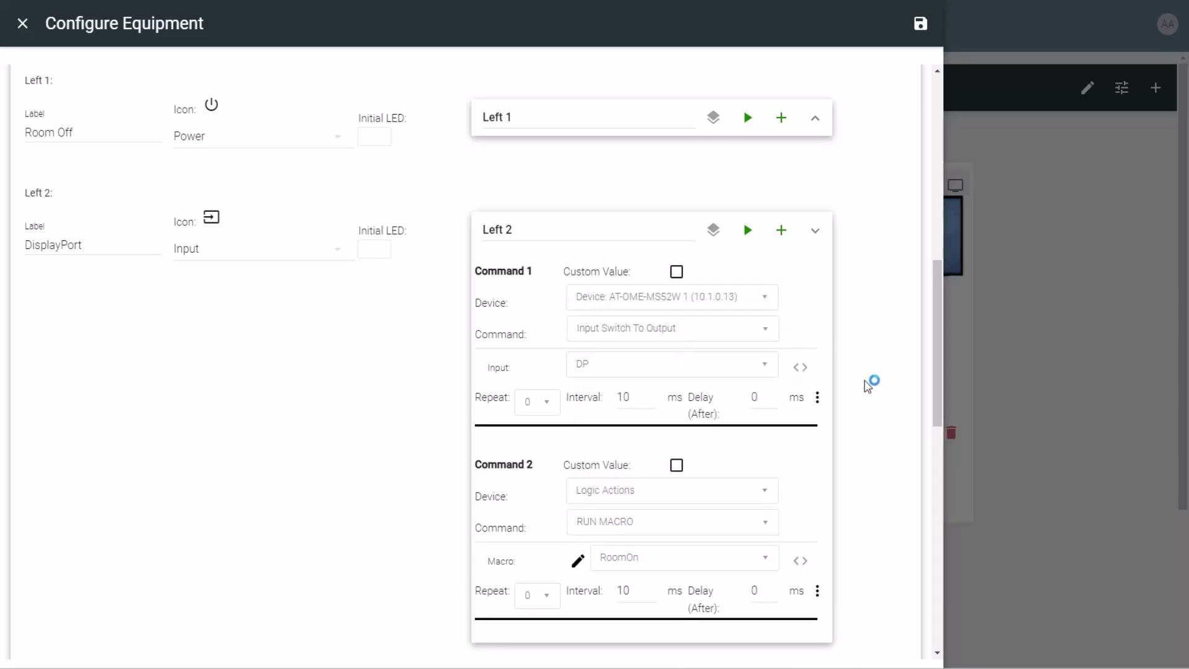
pyautogui.click(815, 230)
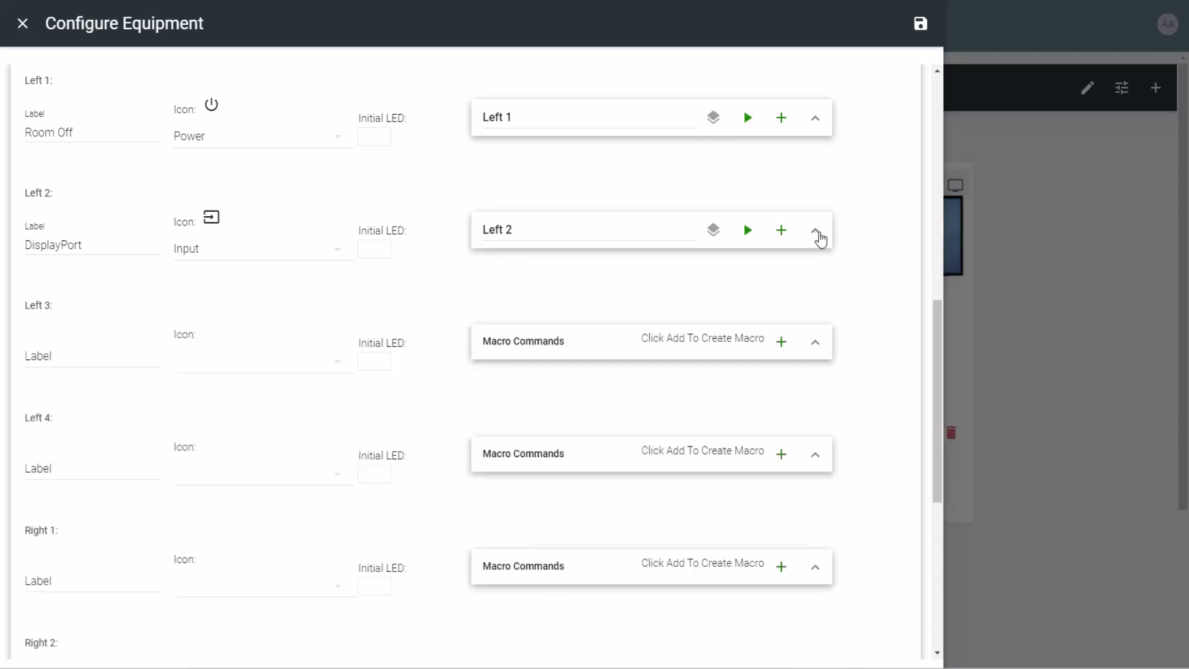
# Label the Left 3 button "HDMI 2" and assign it the HDMI icon
pyautogui.click(88, 351)
pyautogui.write('HDMI 2')
pyautogui.click(213, 369)
pyautogui.click(233, 338)
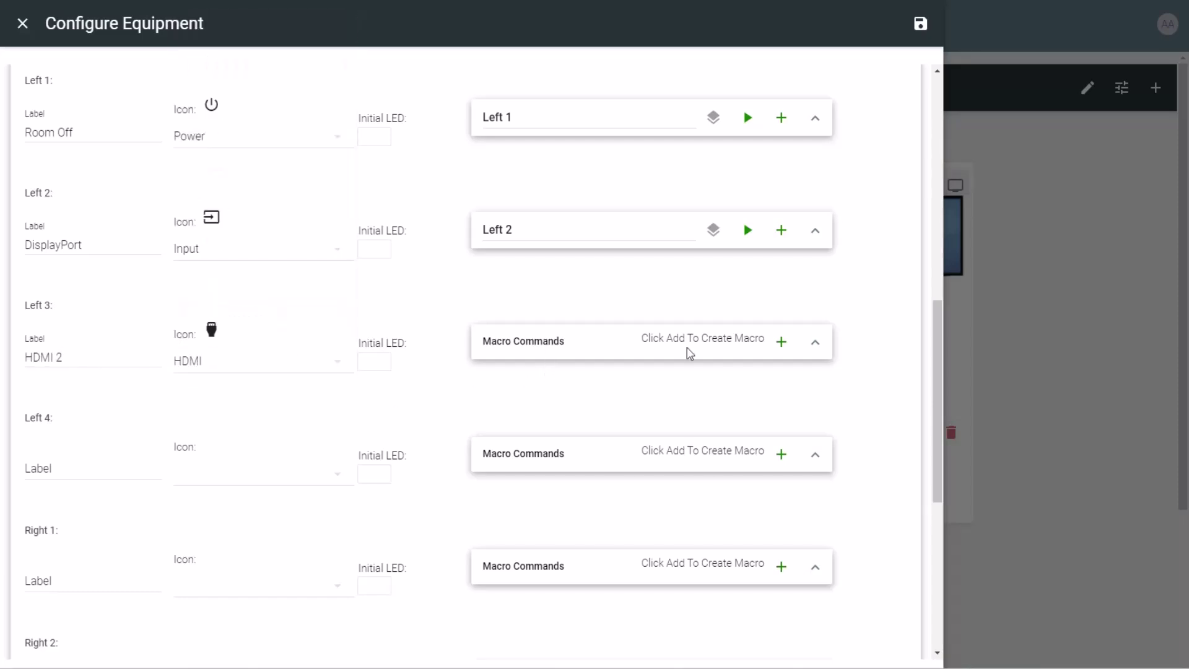
# Create a Left 3 macro command that sends Input Switch To Output with input HDMI3 to device AT-OME-MS52W 1
pyautogui.click(782, 342)
pyautogui.click(668, 407)
pyautogui.click(619, 491)
pyautogui.click(632, 444)
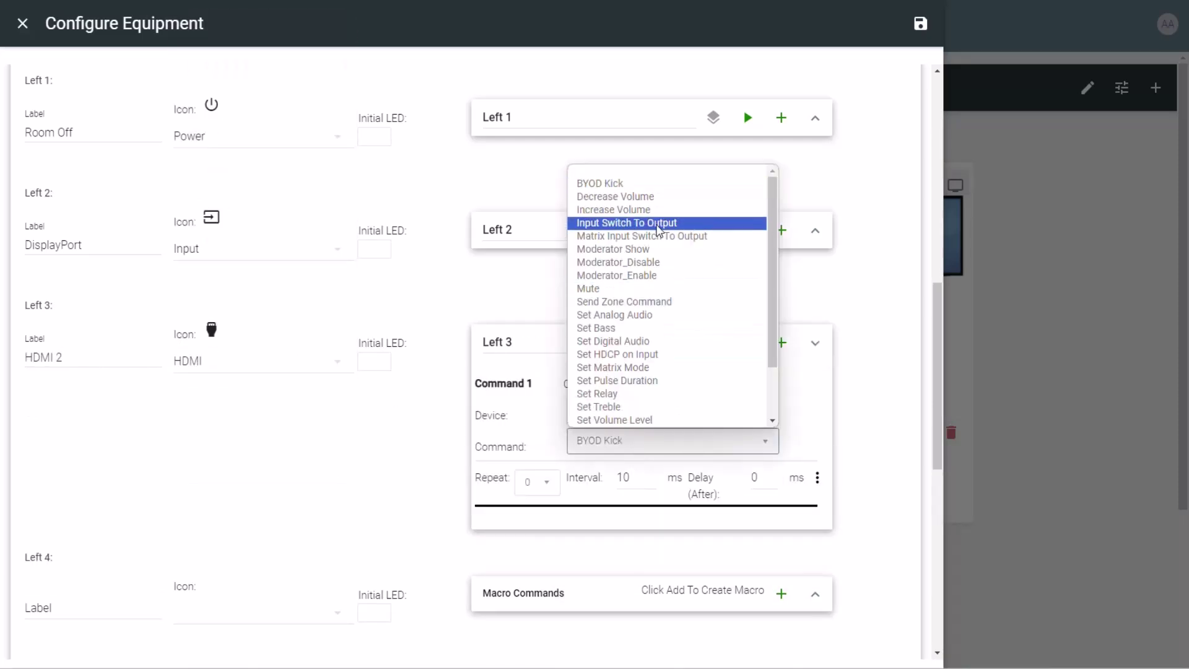
pyautogui.click(658, 225)
pyautogui.click(642, 478)
pyautogui.click(631, 531)
# Add a second Left 3 macro command using Logic Actions, RUN MACRO, with the RoomOn macro
pyautogui.click(781, 344)
pyautogui.scroll(-2, 687, 462)
pyautogui.click(686, 458)
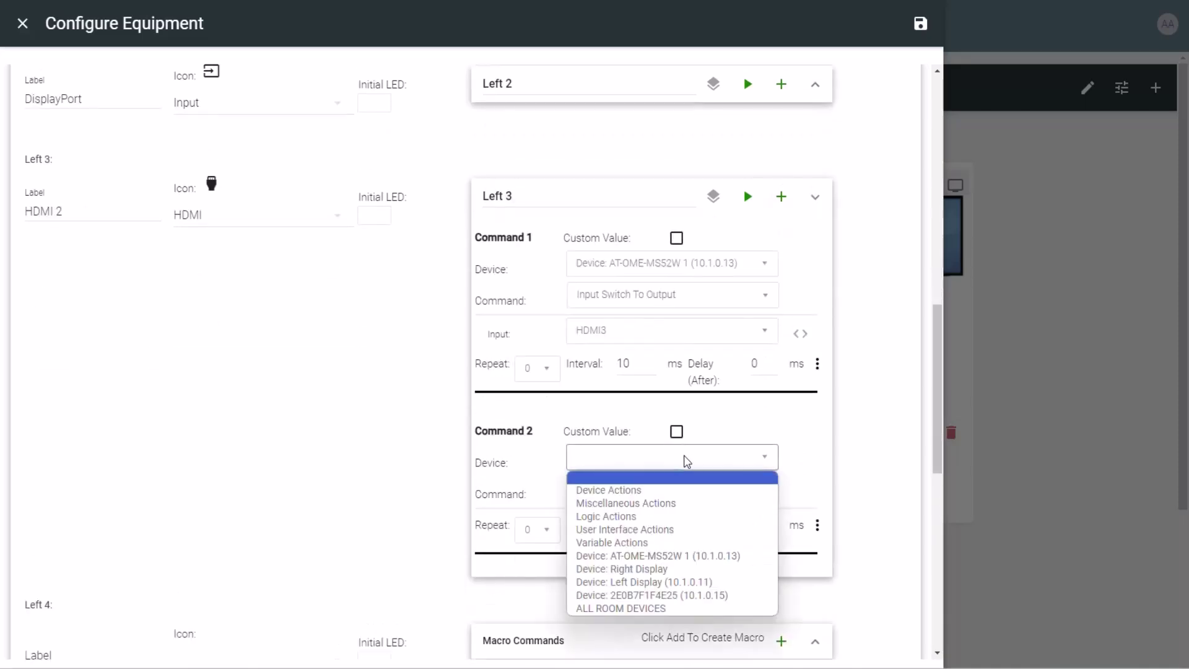
pyautogui.click(671, 515)
pyautogui.click(672, 495)
pyautogui.click(665, 552)
pyautogui.click(666, 525)
pyautogui.click(633, 293)
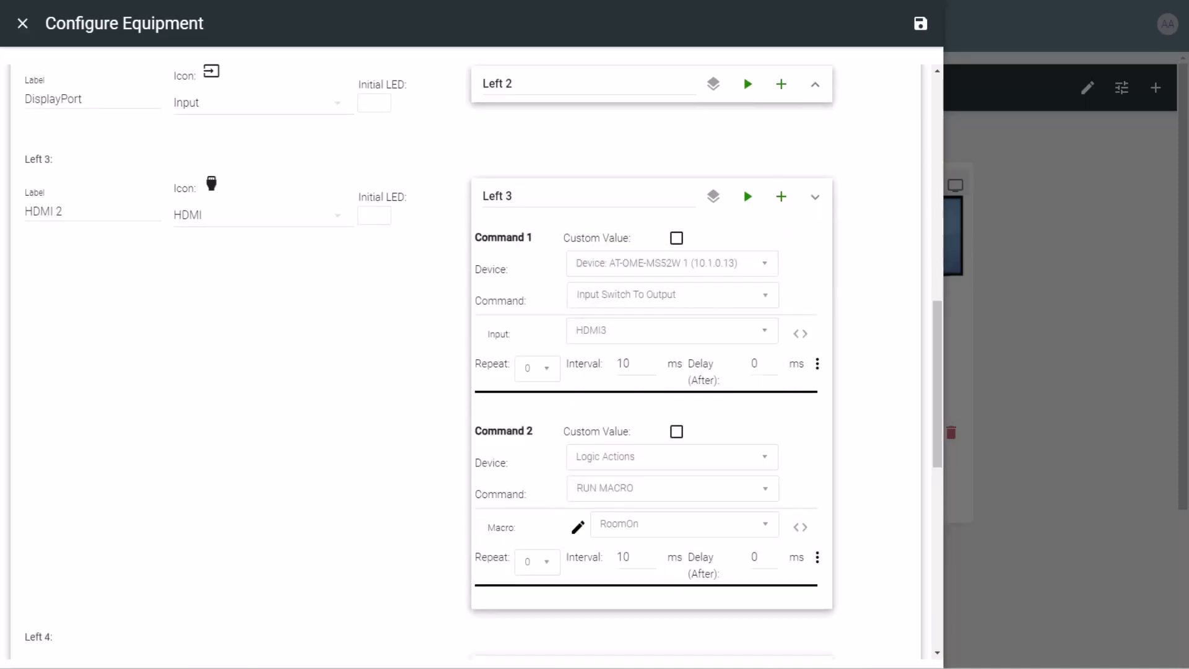
# Save and close the keypad's equipment configuration, and open the Room 101 control interface
pyautogui.scroll(-10, 868, 425)
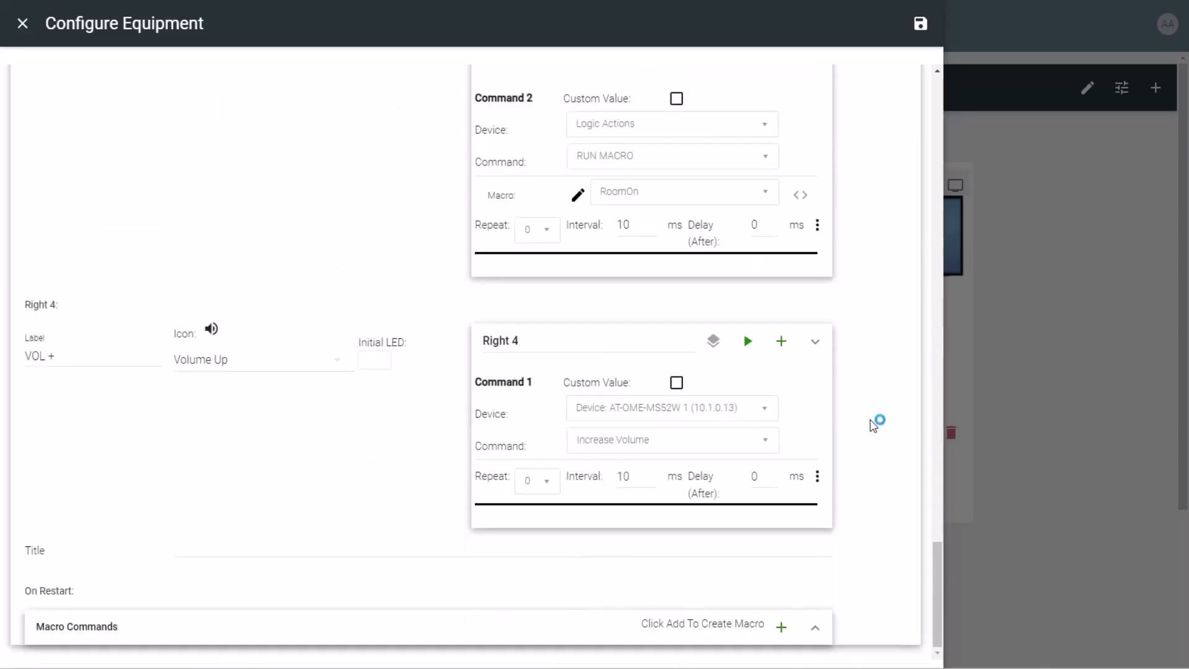
pyautogui.click(920, 37)
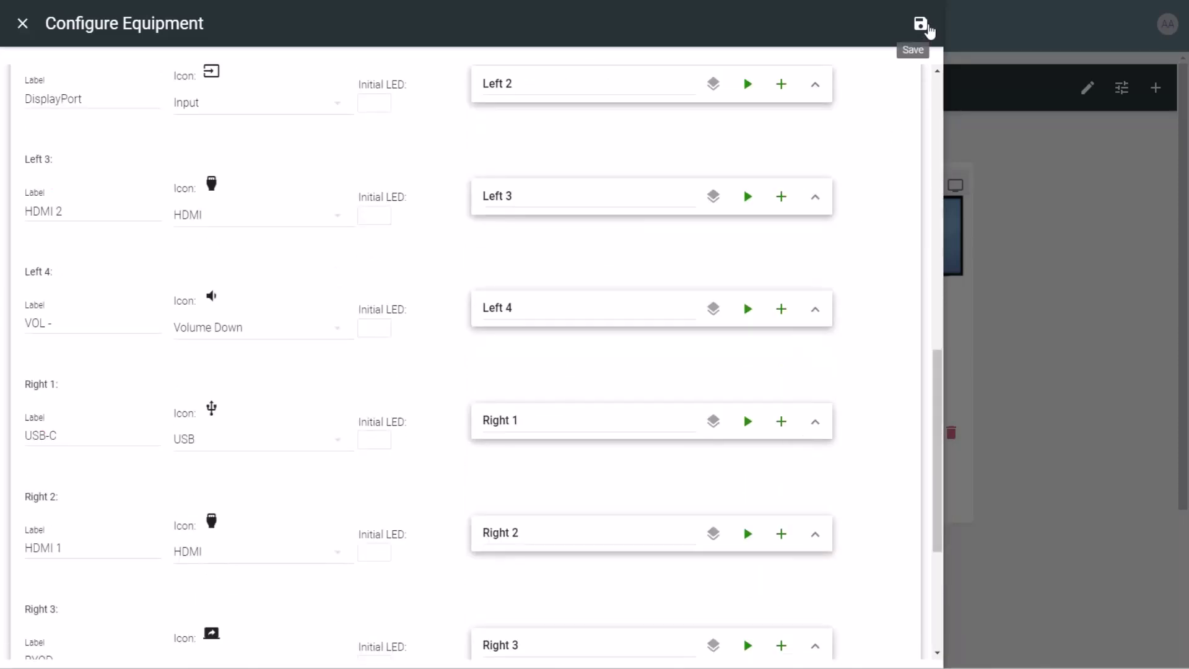
pyautogui.click(22, 25)
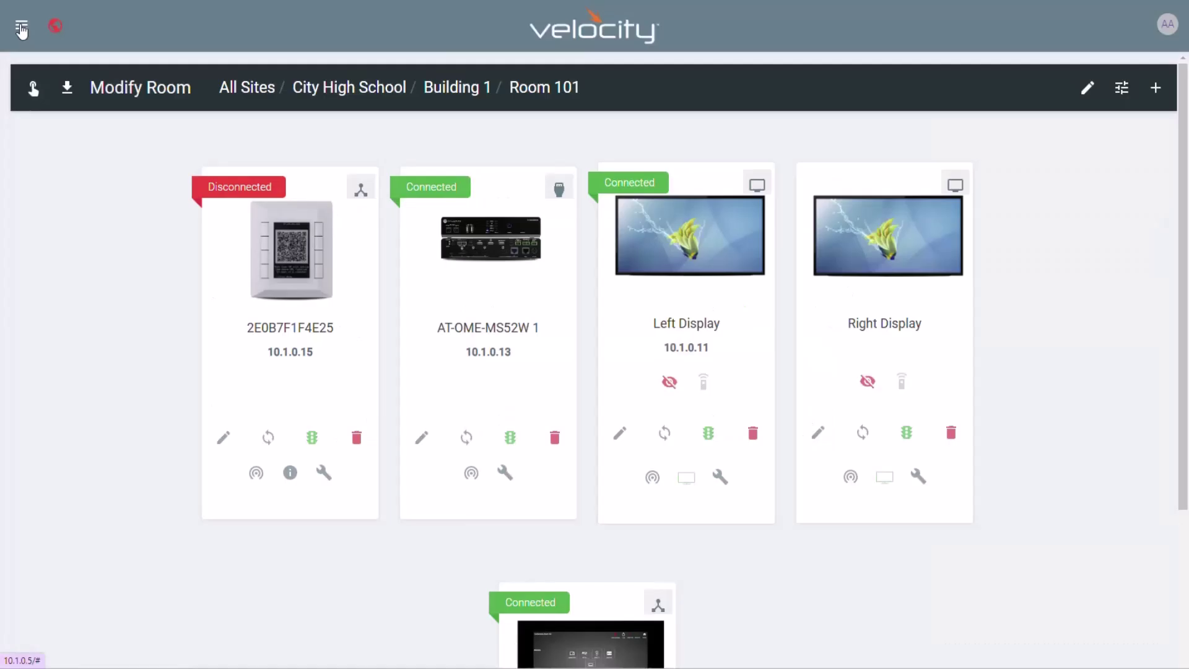
pyautogui.click(34, 87)
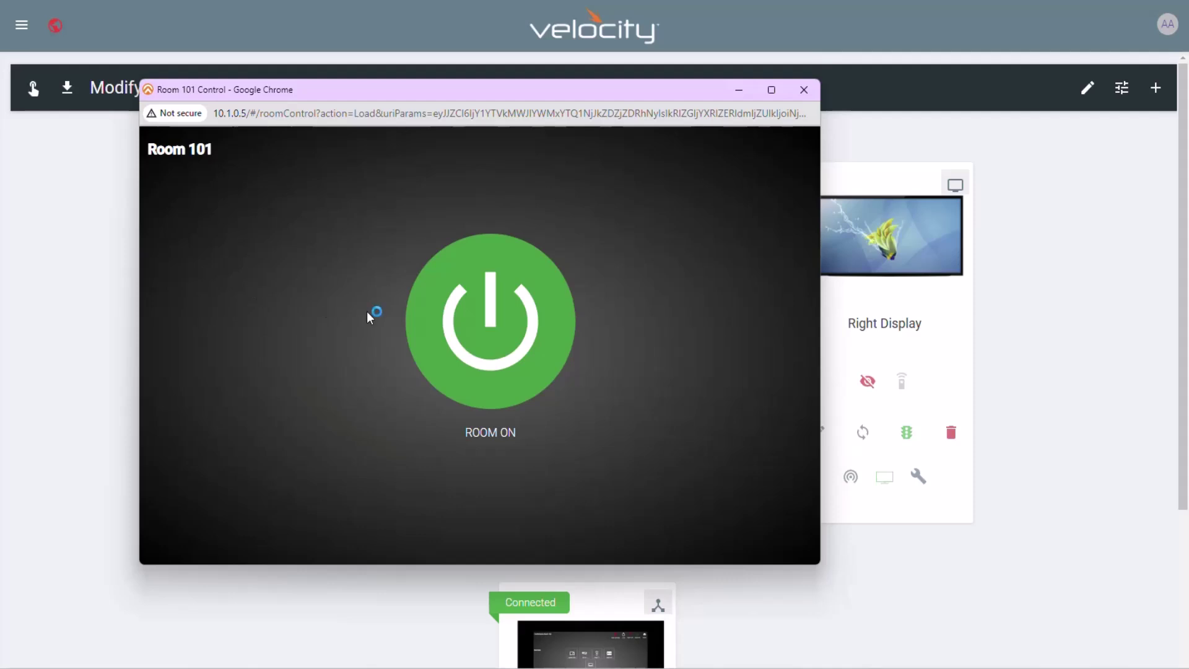